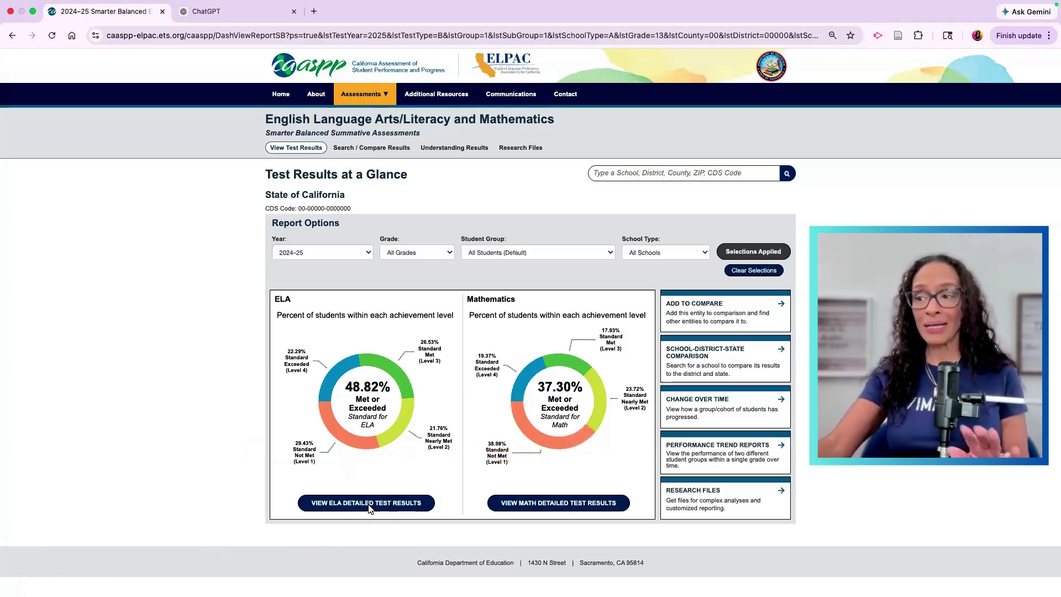
Open California's statewide ELA detailed test results for 2024–25 and expand the Areas section below the overall achievement table
{"action": "left_click", "coordinate": [369, 503]}
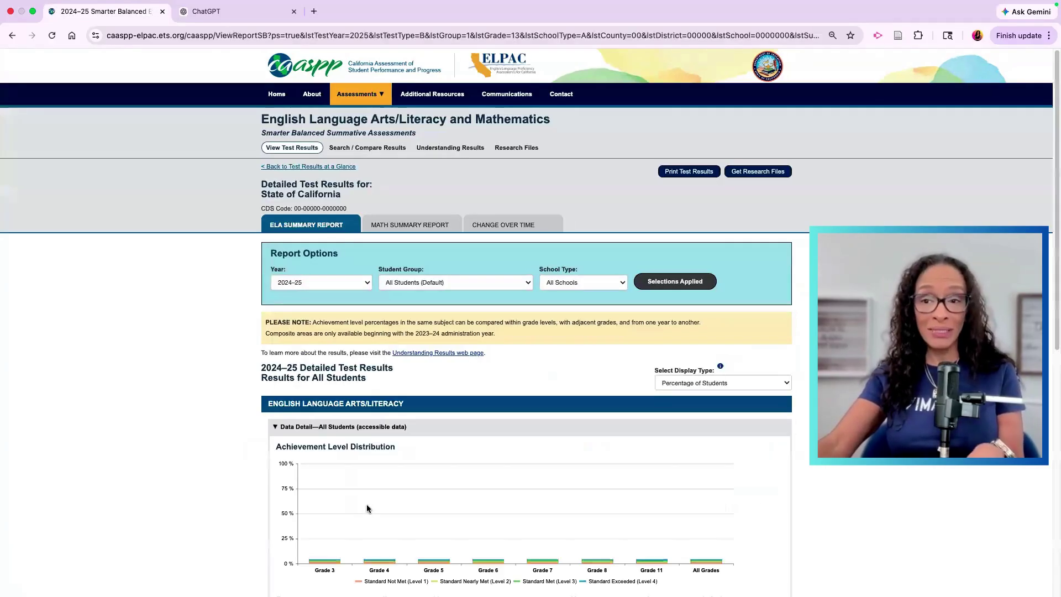
{"action": "scroll", "coordinate": [373, 514], "scroll_direction": "down", "scroll_amount": 8}
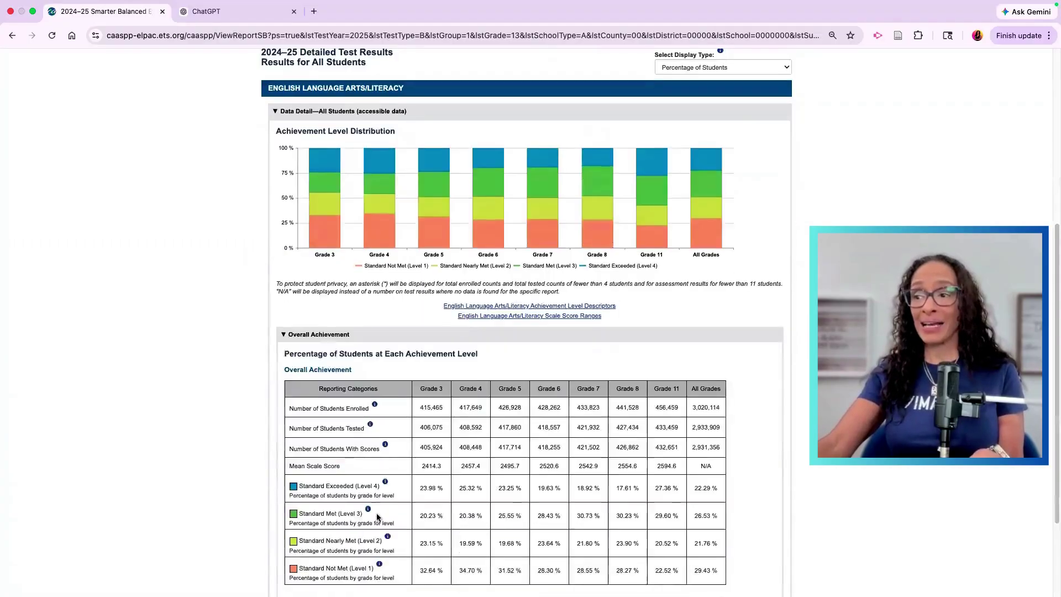
{"action": "scroll", "coordinate": [377, 518], "scroll_direction": "down", "scroll_amount": 1}
{"action": "left_click", "coordinate": [371, 506]}
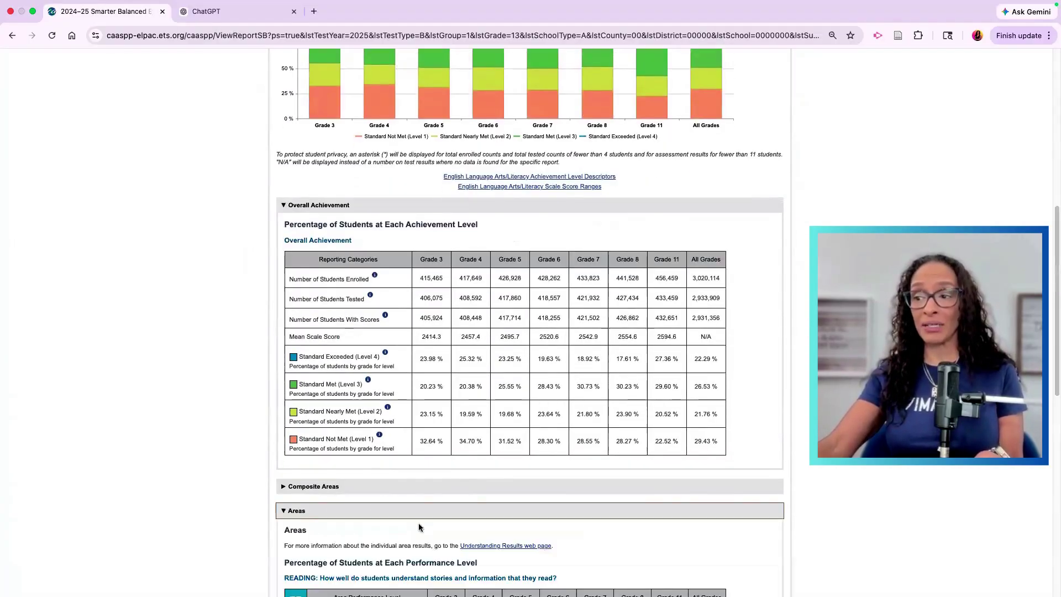
Examine the Reading, Writing, Listening and Research/Inquiry area tables by grade and compare them with the overall achievement table
{"action": "scroll", "coordinate": [419, 525], "scroll_direction": "down", "scroll_amount": 4}
{"action": "scroll", "coordinate": [419, 527], "scroll_direction": "down", "scroll_amount": 5}
{"action": "scroll", "coordinate": [418, 527], "scroll_direction": "up", "scroll_amount": 1}
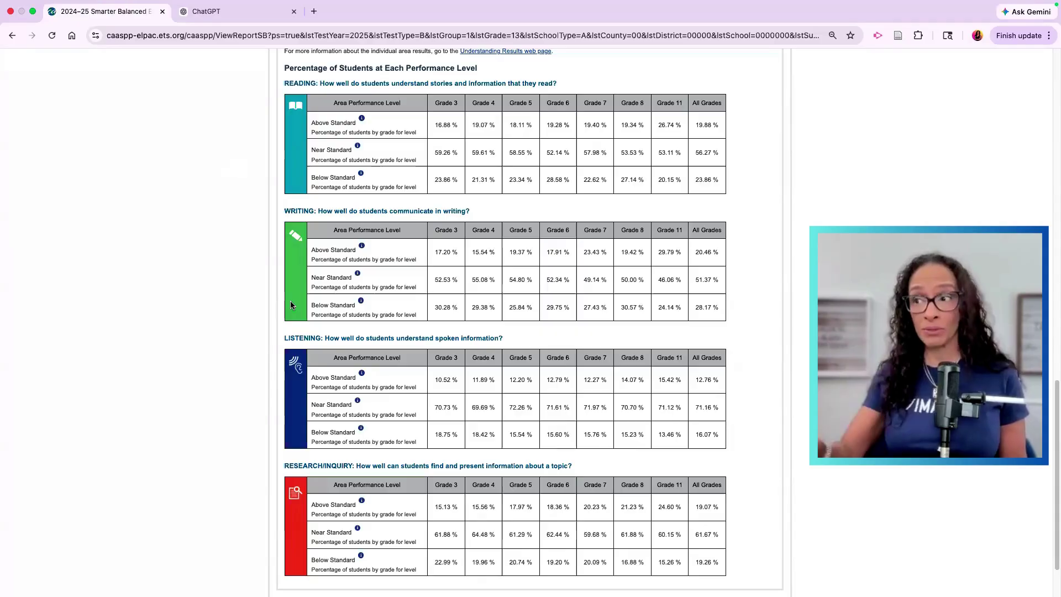
{"action": "scroll", "coordinate": [490, 351], "scroll_direction": "down", "scroll_amount": 1}
{"action": "scroll", "coordinate": [491, 351], "scroll_direction": "down", "scroll_amount": 2}
{"action": "scroll", "coordinate": [485, 372], "scroll_direction": "up", "scroll_amount": 10}
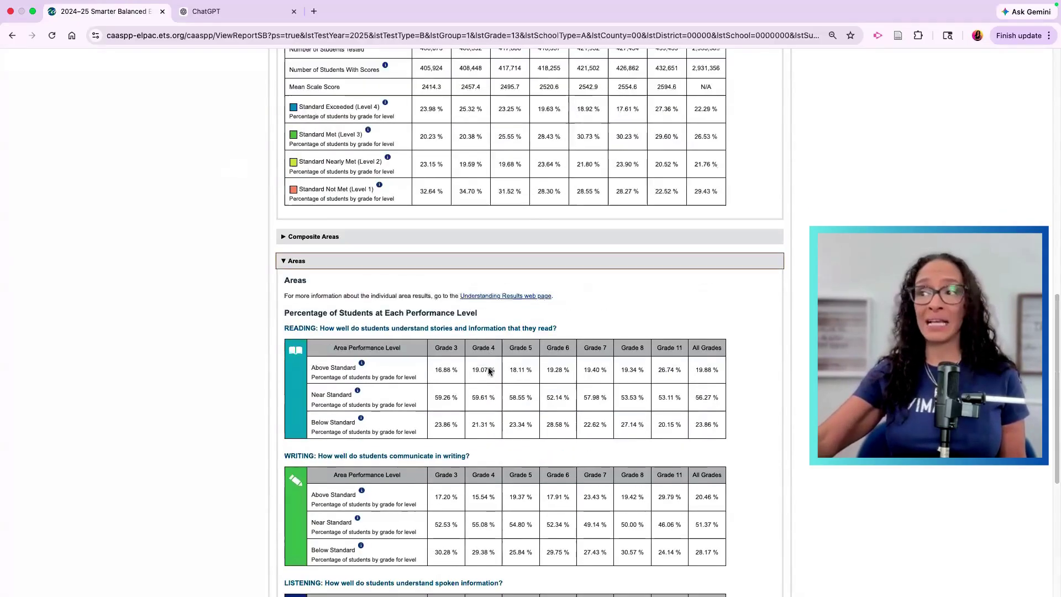
{"action": "scroll", "coordinate": [479, 416], "scroll_direction": "up", "scroll_amount": 2}
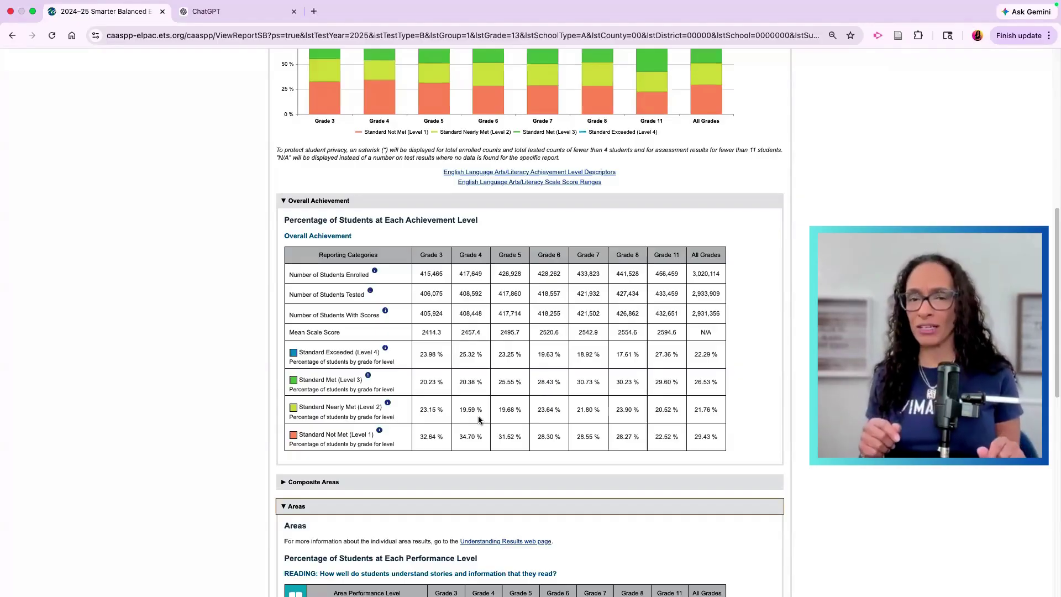
{"action": "scroll", "coordinate": [479, 420], "scroll_direction": "down", "scroll_amount": 4}
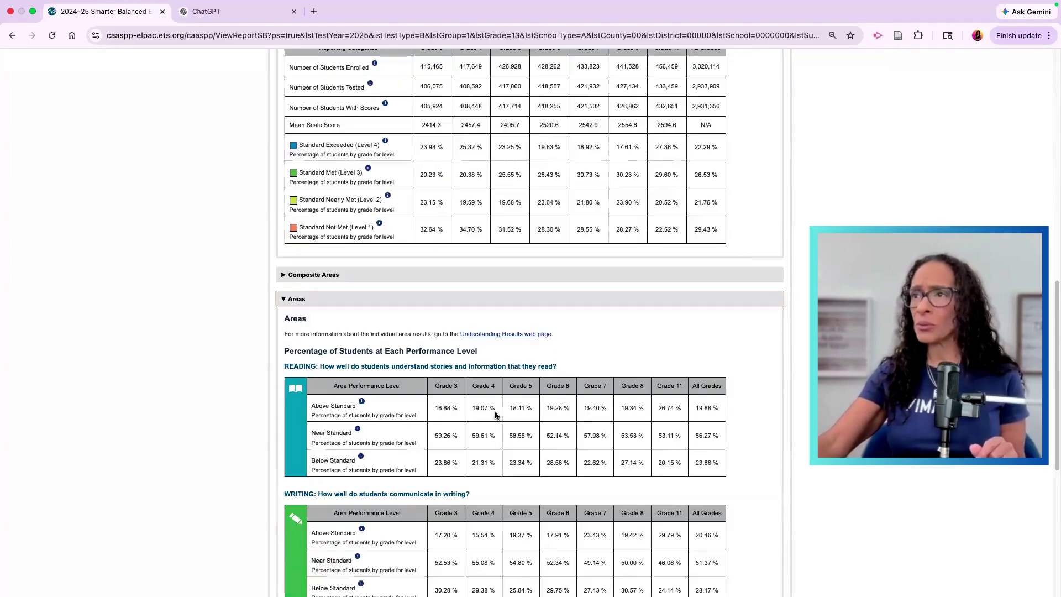
Switch to ChatGPT and attach today's screenshot of the area tables from the Desktop folder to a new chat
{"action": "left_click", "coordinate": [238, 12]}
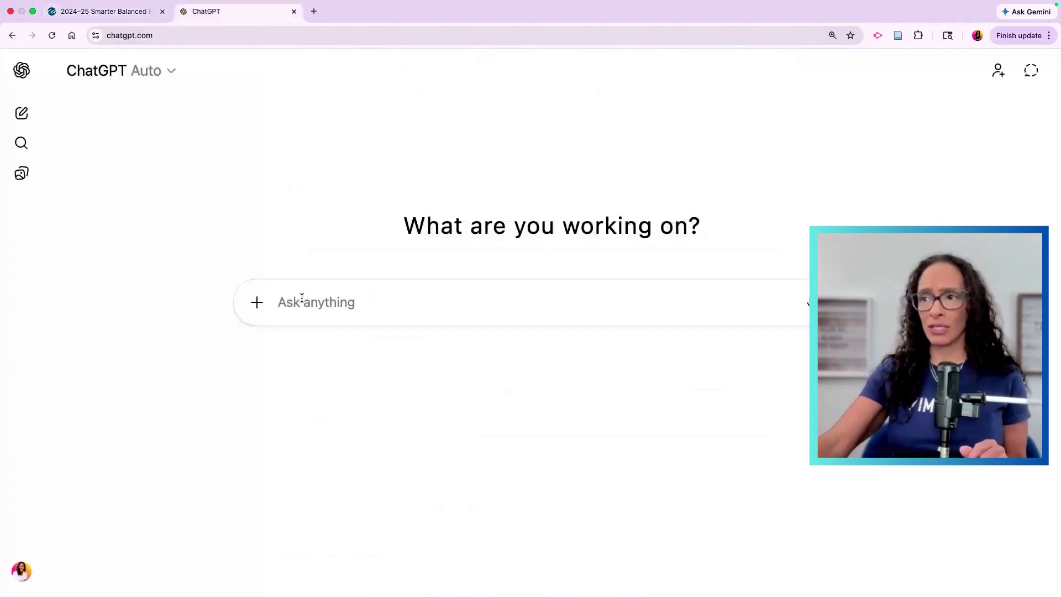
{"action": "left_click", "coordinate": [257, 302]}
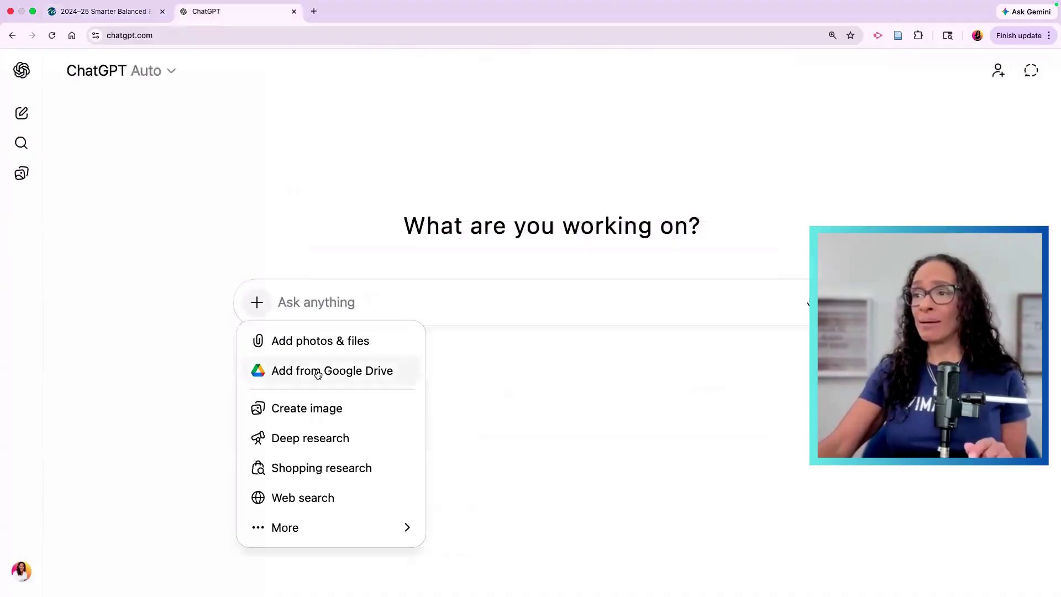
{"action": "left_click", "coordinate": [307, 341]}
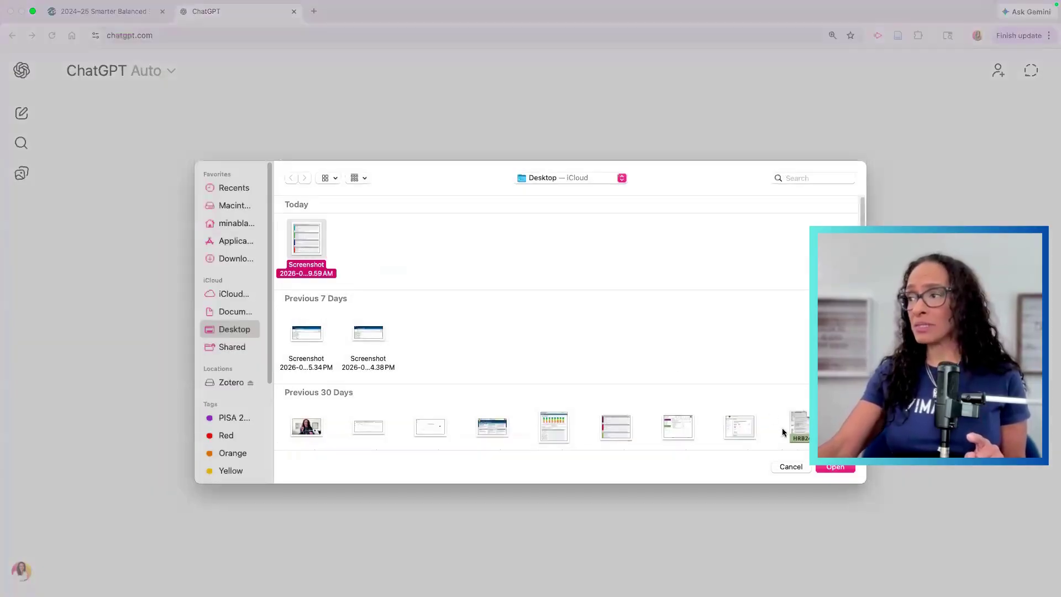
{"action": "left_click", "coordinate": [836, 467]}
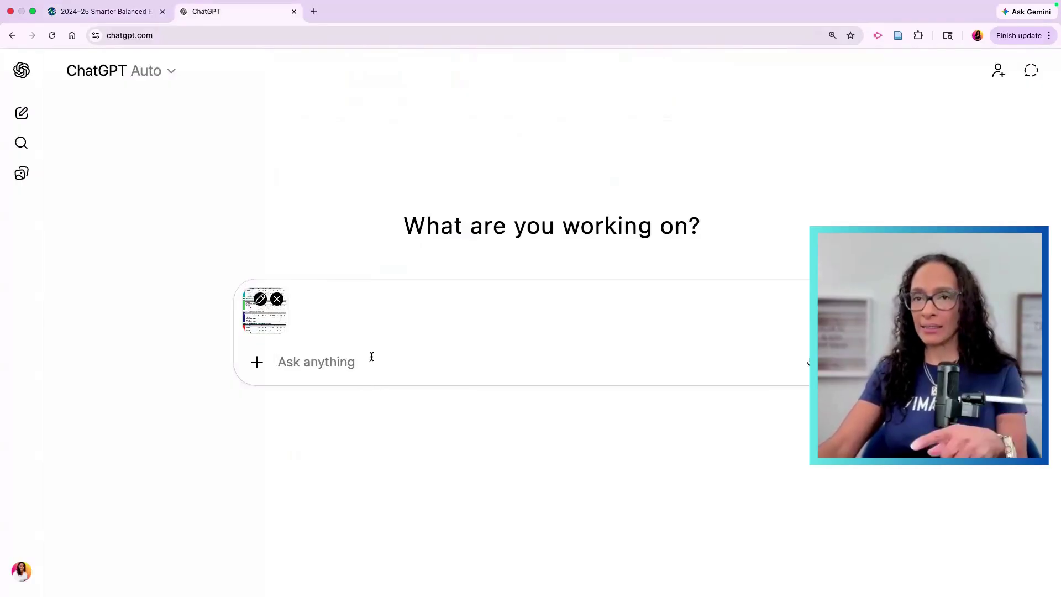
Paste the prompt requesting three line graphs of the four ELA claims, covering Above, Near and Below Standard, with axis and color instructions
{"action": "left_click", "coordinate": [125, 21]}
{"action": "left_click", "coordinate": [244, 22]}
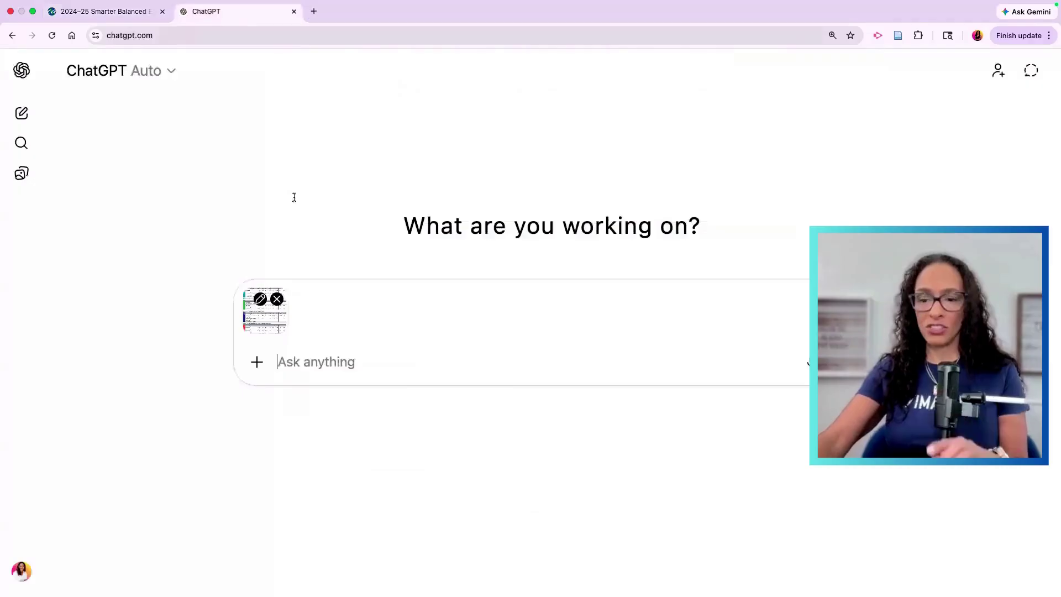
{"action": "key", "text": "super+v"}
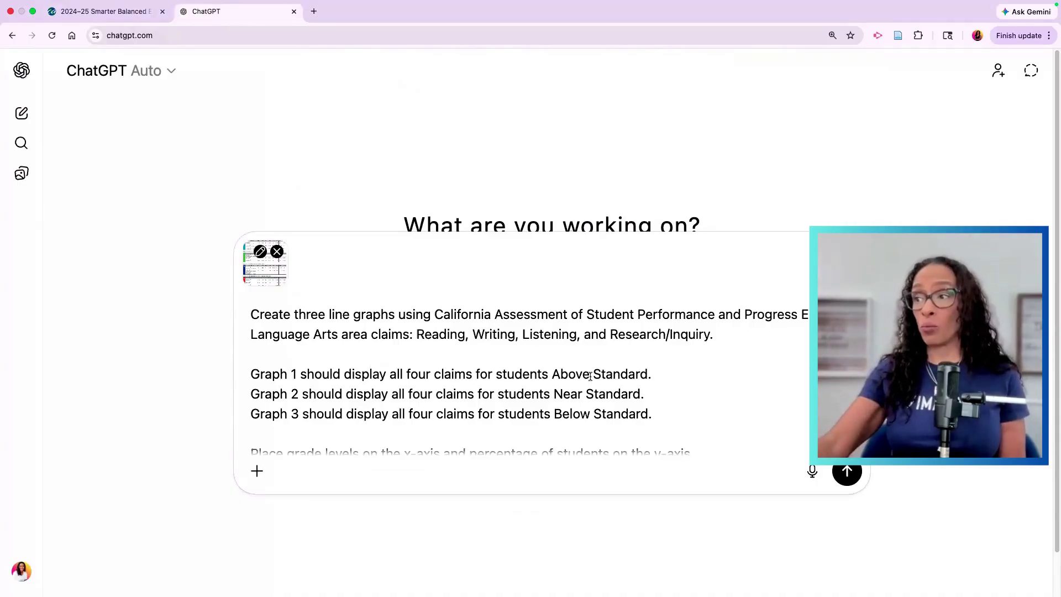
Review the prompt's Above, Near and Below Standard graph descriptions, its axis assignments and its color for each claim
{"action": "left_click_drag", "start_coordinate": [552, 374], "coordinate": [654, 374]}
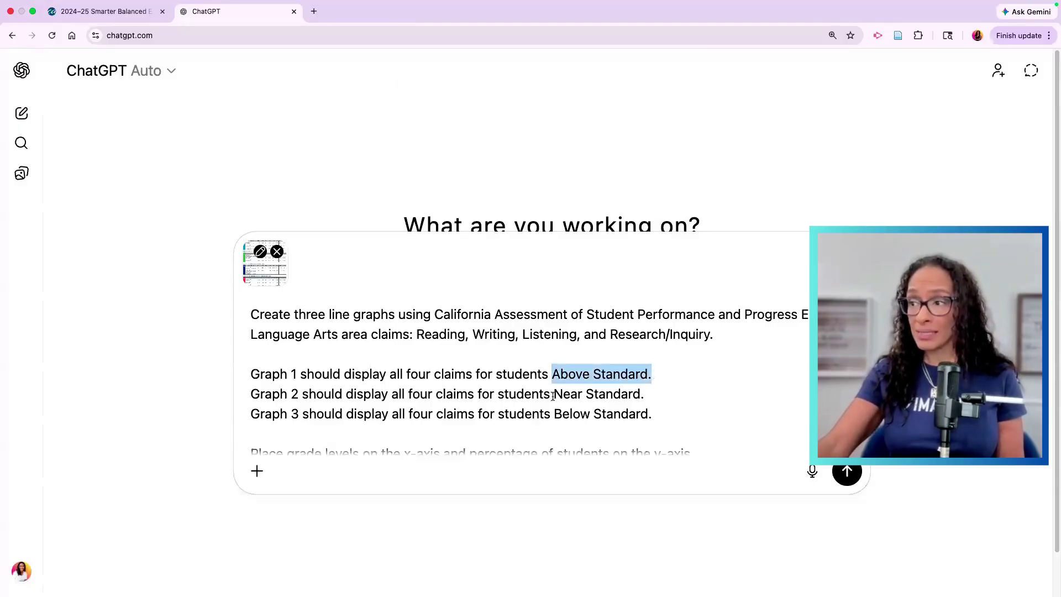
{"action": "left_click_drag", "start_coordinate": [553, 396], "coordinate": [645, 394]}
{"action": "left_click", "coordinate": [554, 413]}
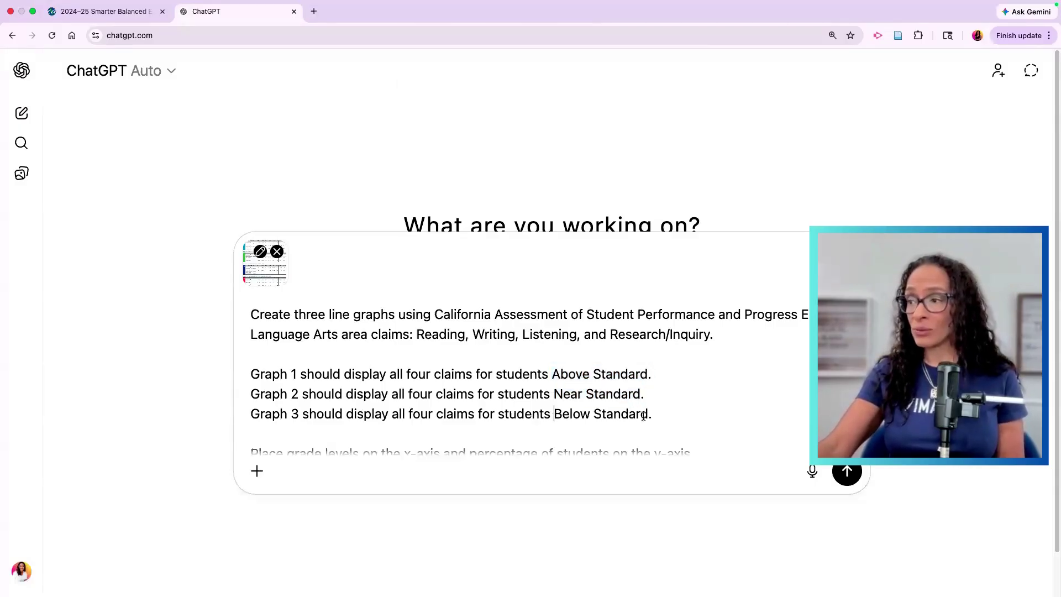
{"action": "left_click", "coordinate": [647, 414], "text": "shift"}
{"action": "scroll", "coordinate": [516, 410], "scroll_direction": "down", "scroll_amount": 4}
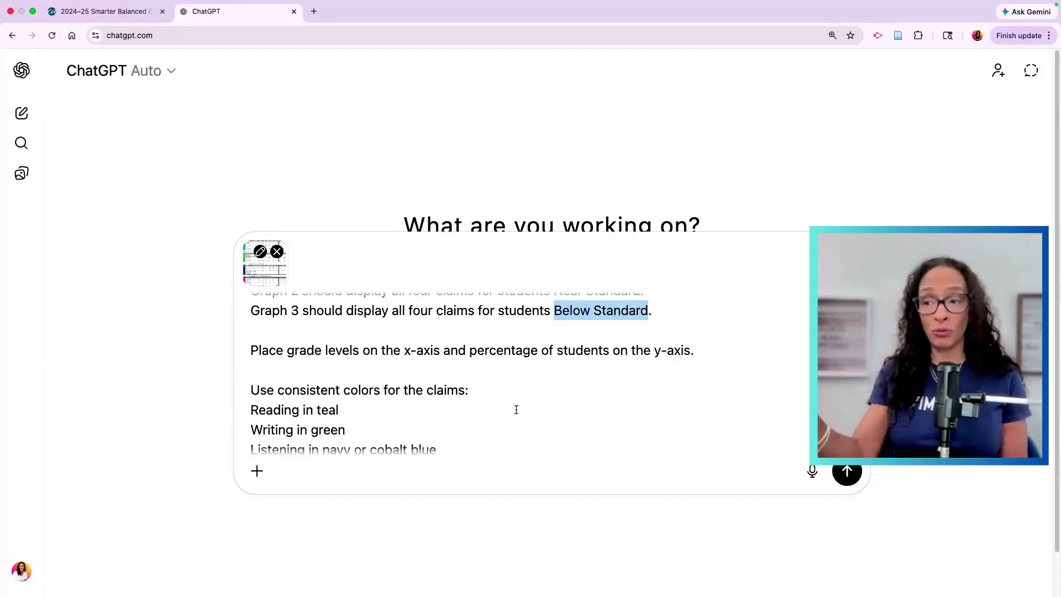
{"action": "scroll", "coordinate": [493, 407], "scroll_direction": "down", "scroll_amount": 2}
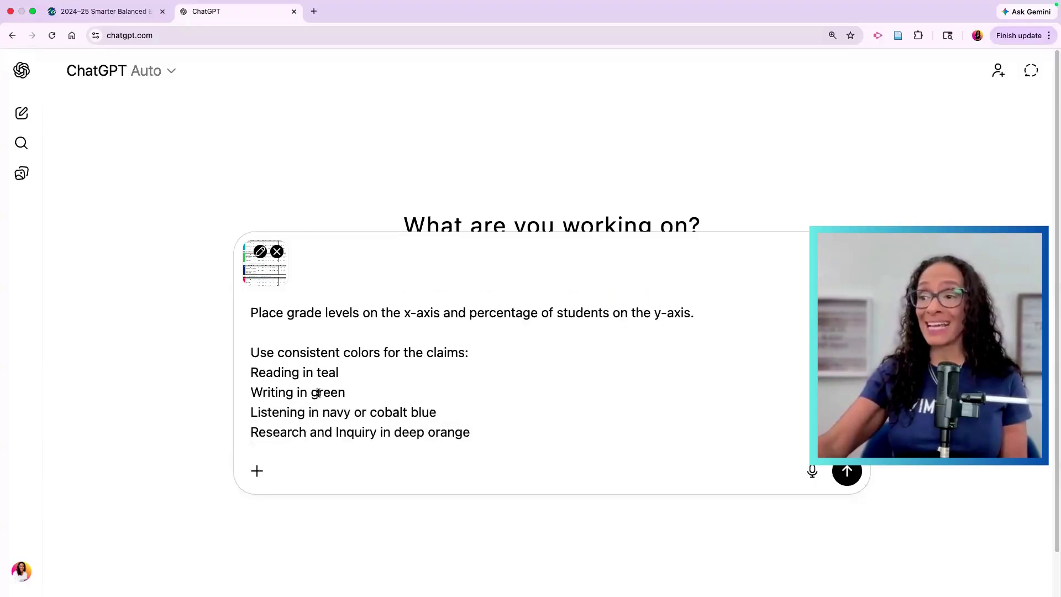
Check the prompt's claim colors against the area tables on the CAASPP results page, and submit the prompt in ChatGPT
{"action": "left_click", "coordinate": [119, 10]}
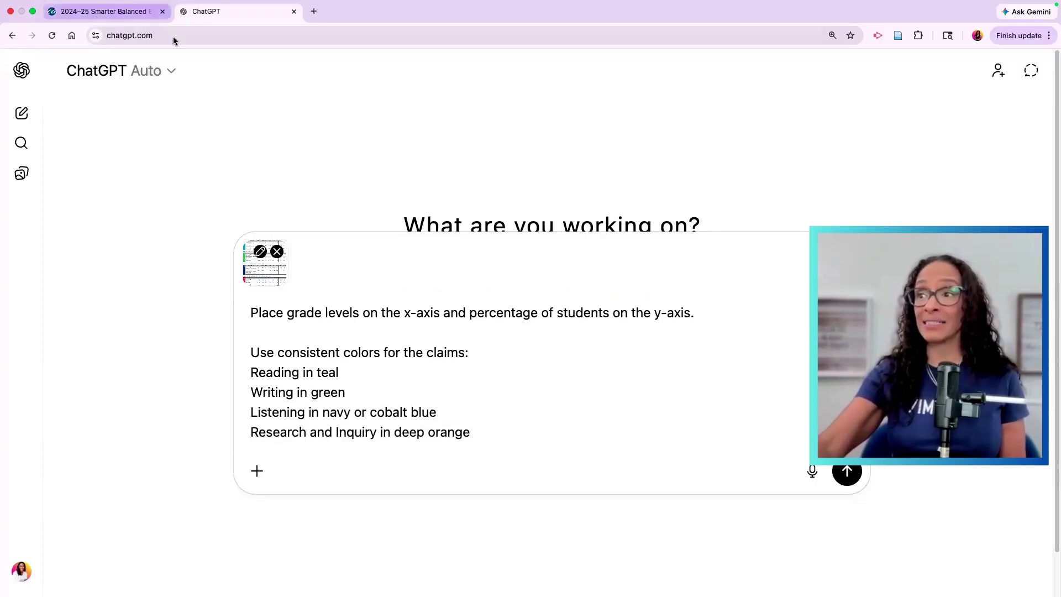
{"action": "scroll", "coordinate": [428, 431], "scroll_direction": "down", "scroll_amount": 5}
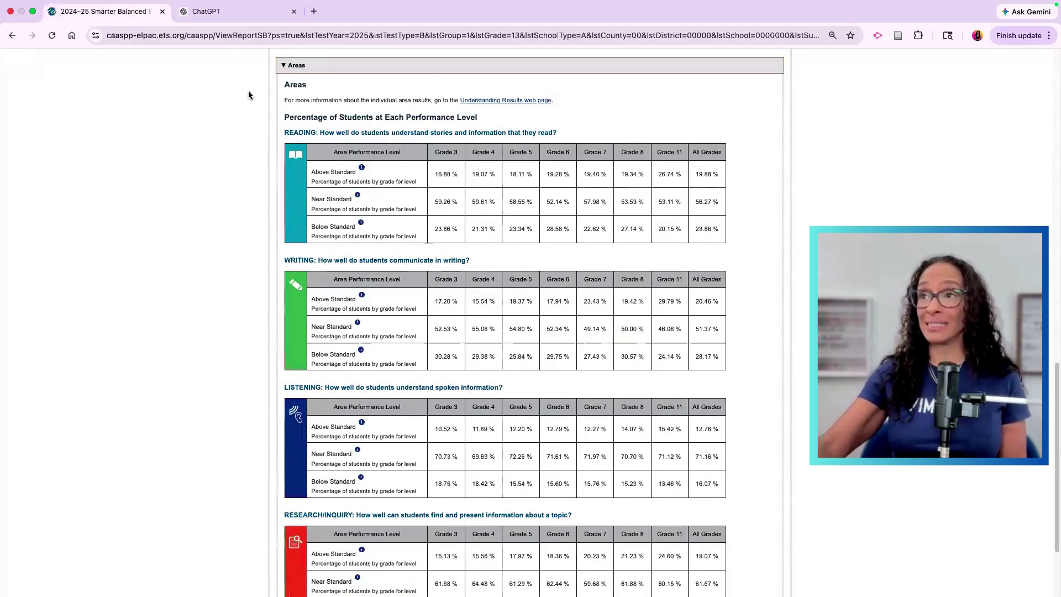
{"action": "left_click", "coordinate": [226, 10]}
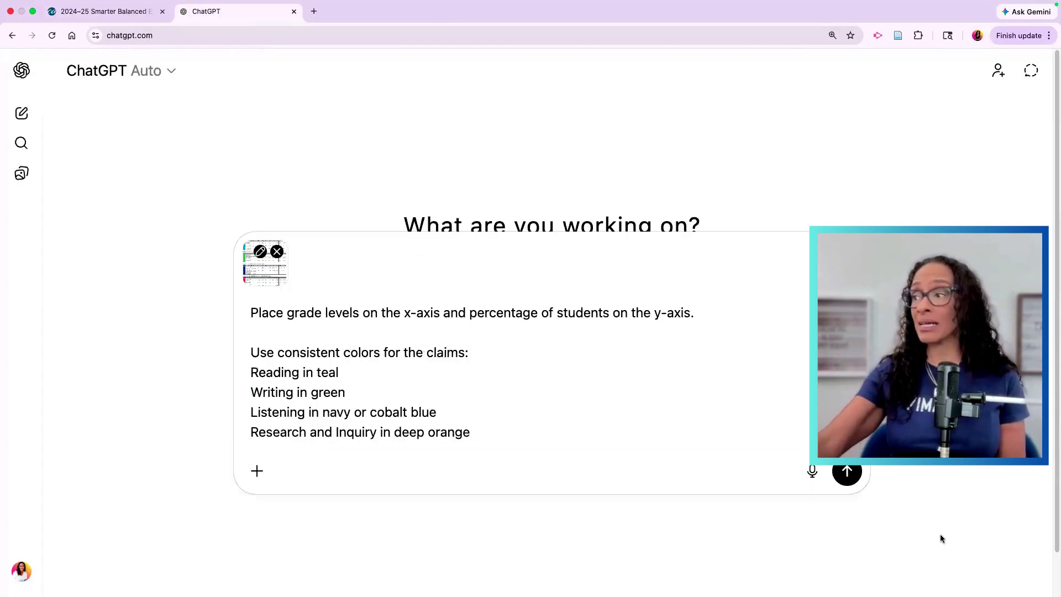
{"action": "left_click", "coordinate": [850, 478]}
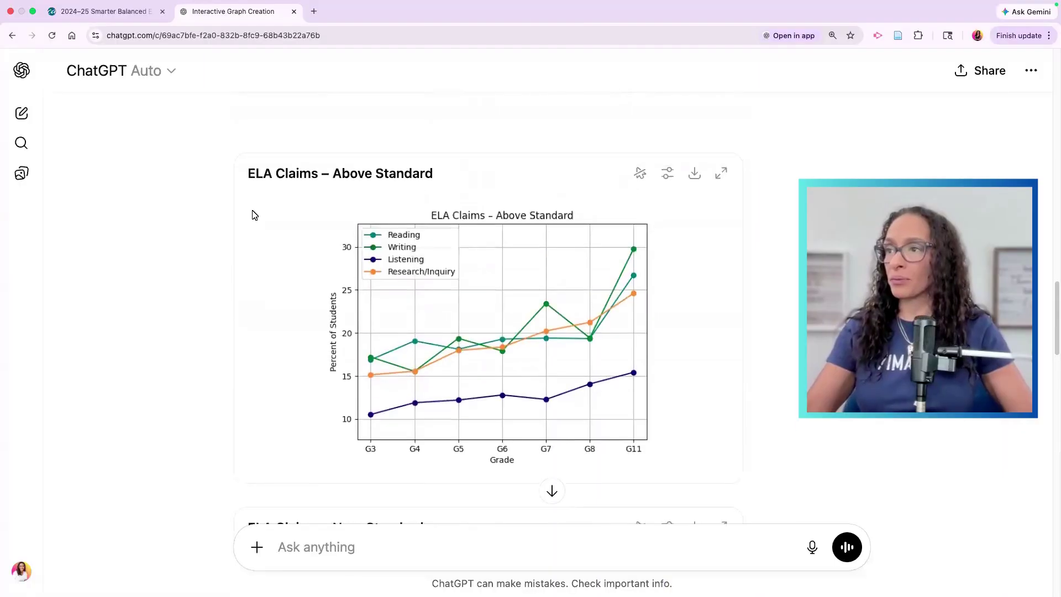
Compare the line colors of the generated Above Standard graph with the claim colors of the CAASPP area tables
{"action": "scroll", "coordinate": [253, 210], "scroll_direction": "up", "scroll_amount": 2}
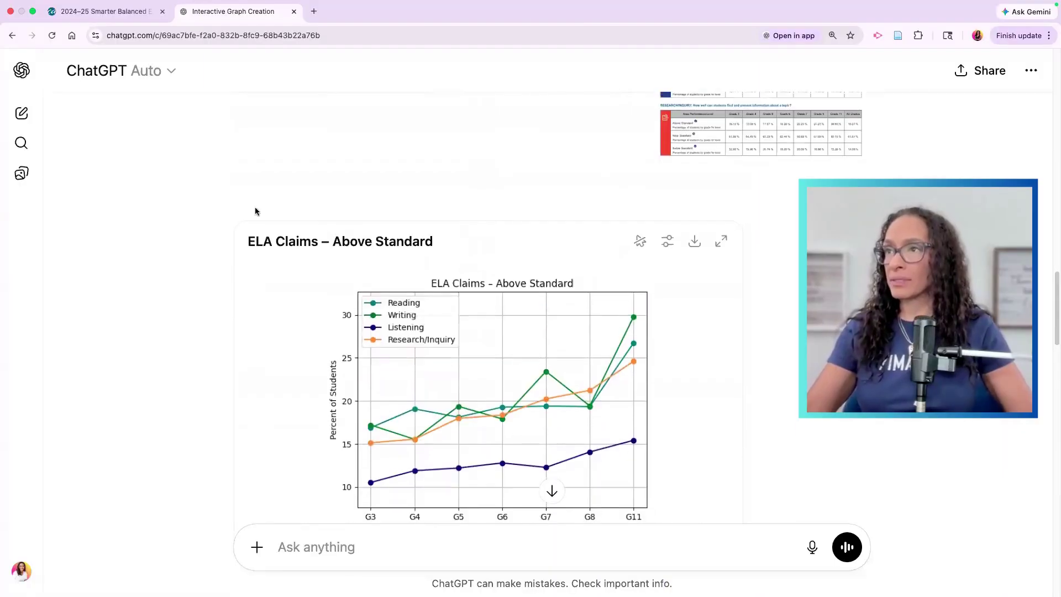
{"action": "left_click", "coordinate": [54, 20]}
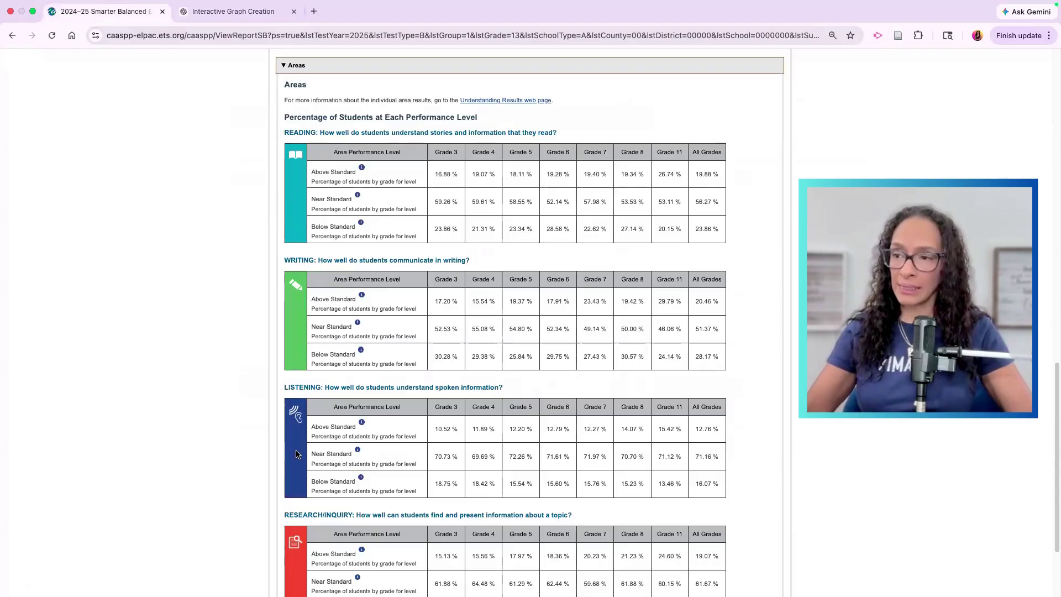
{"action": "scroll", "coordinate": [294, 450], "scroll_direction": "down", "scroll_amount": 2}
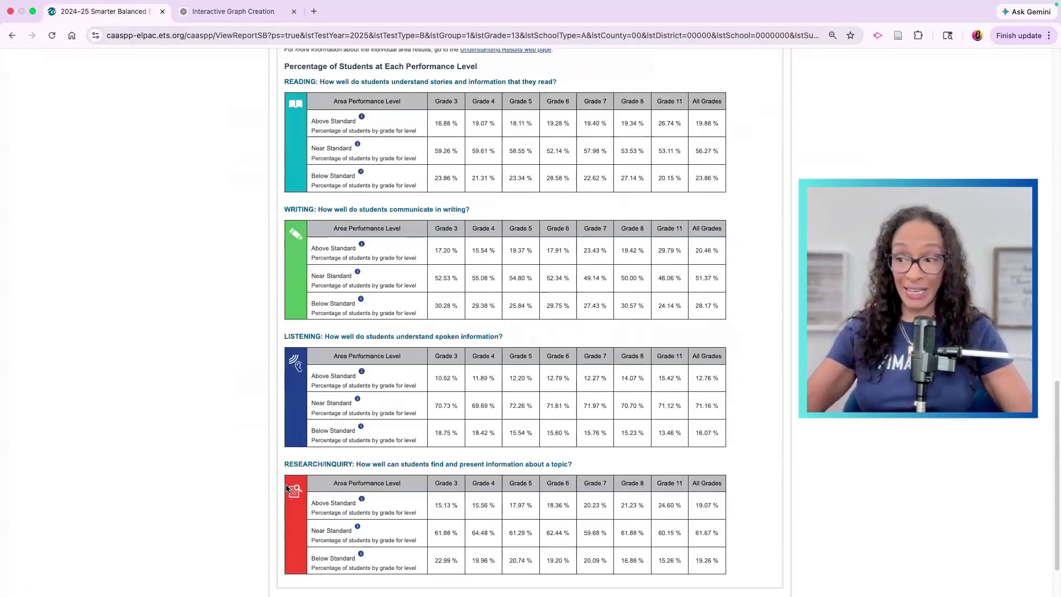
{"action": "left_click", "coordinate": [218, 11]}
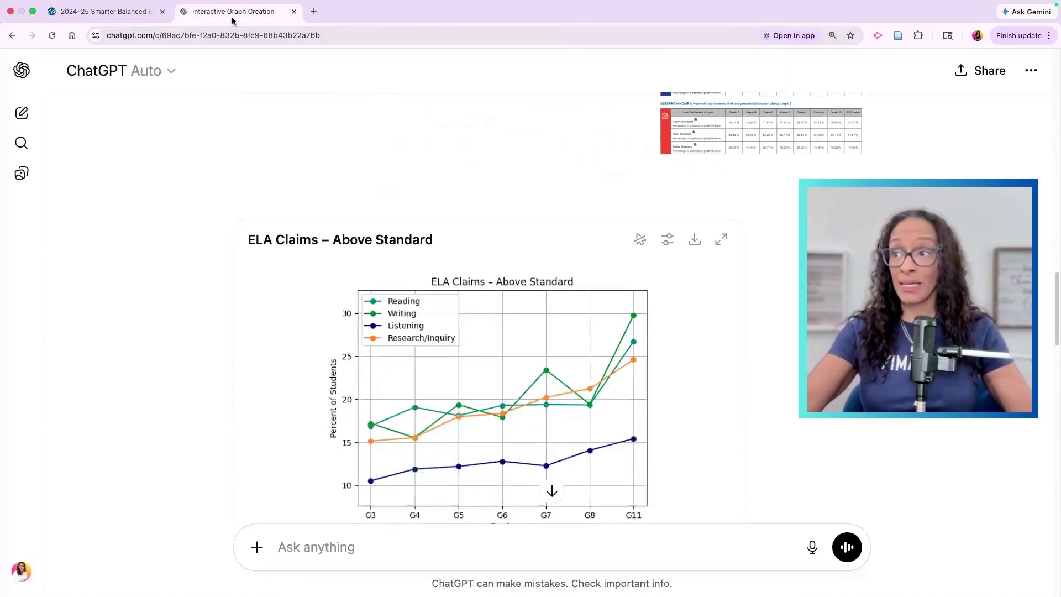
{"action": "scroll", "coordinate": [426, 364], "scroll_direction": "down", "scroll_amount": 3}
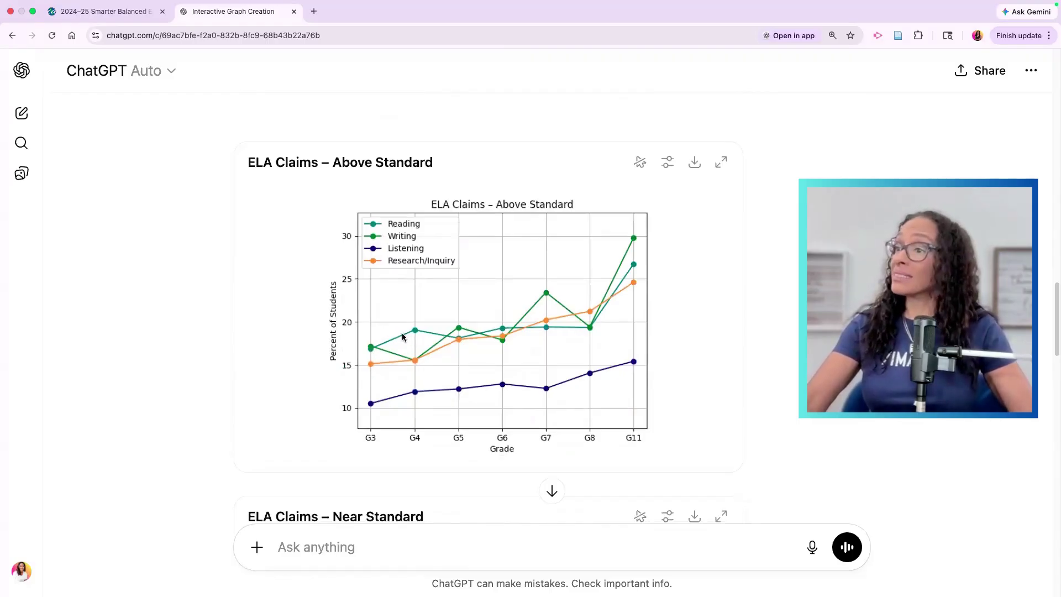
Enlarge the Above Standard graph, inspect the Writing line's data points in interactive mode, and return it to the static inline view
{"action": "left_click", "coordinate": [721, 162]}
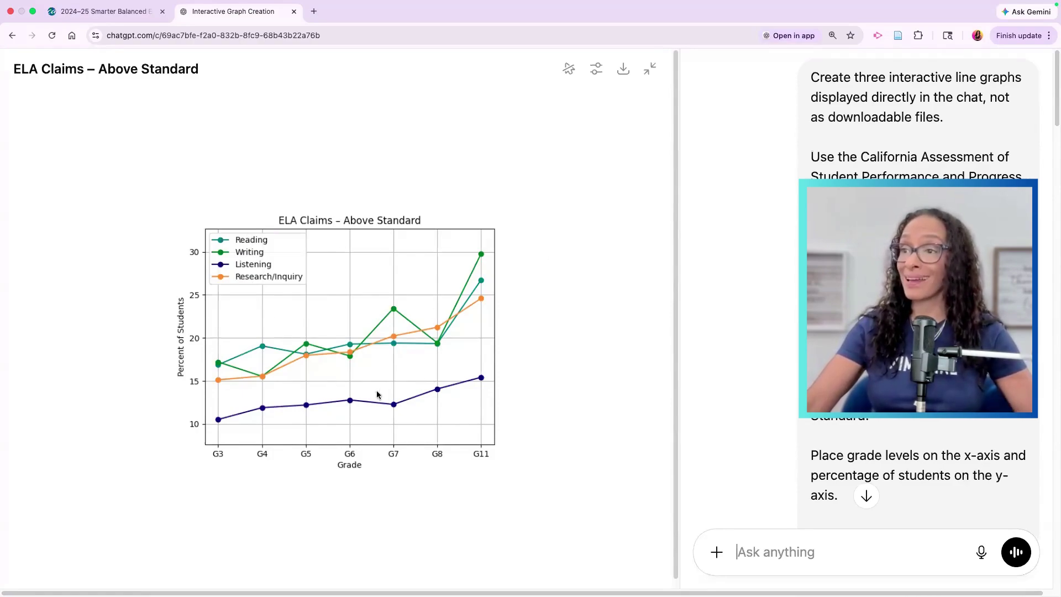
{"action": "left_click", "coordinate": [569, 69]}
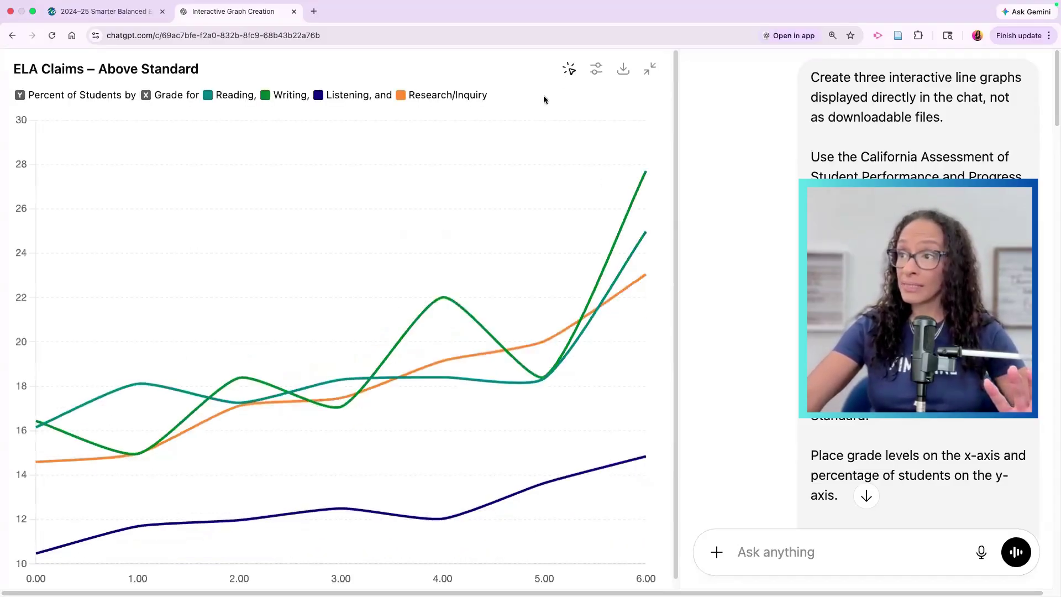
{"action": "mouse_move", "coordinate": [441, 273]}
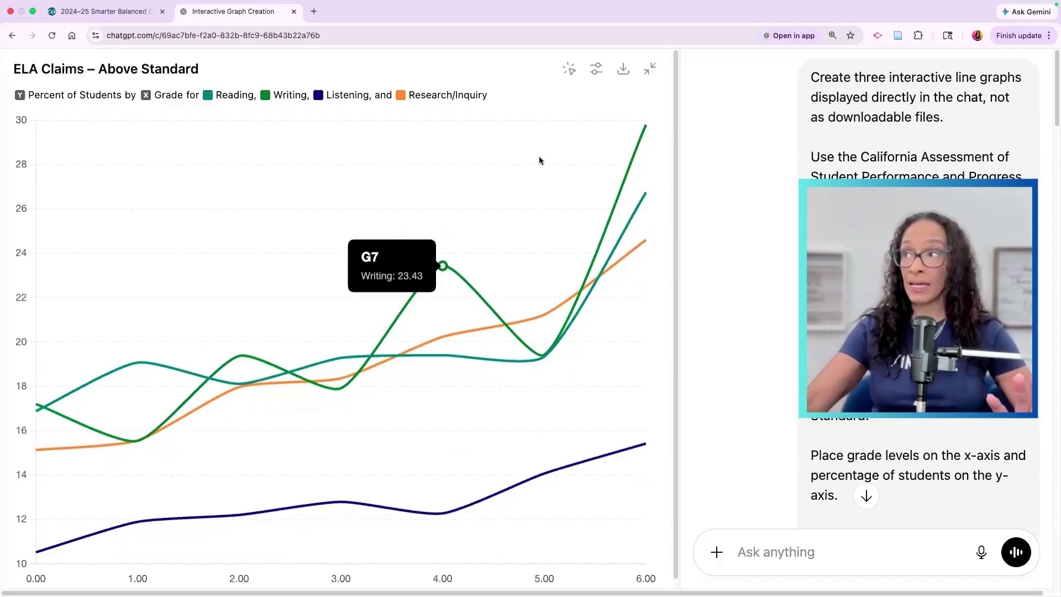
{"action": "left_click", "coordinate": [570, 70]}
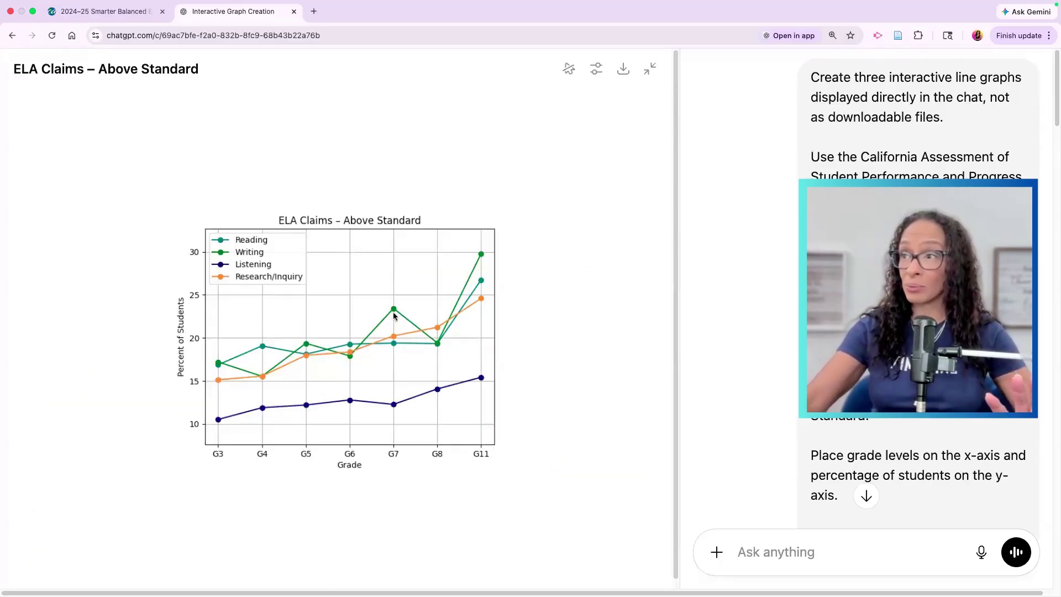
{"action": "left_click", "coordinate": [570, 70]}
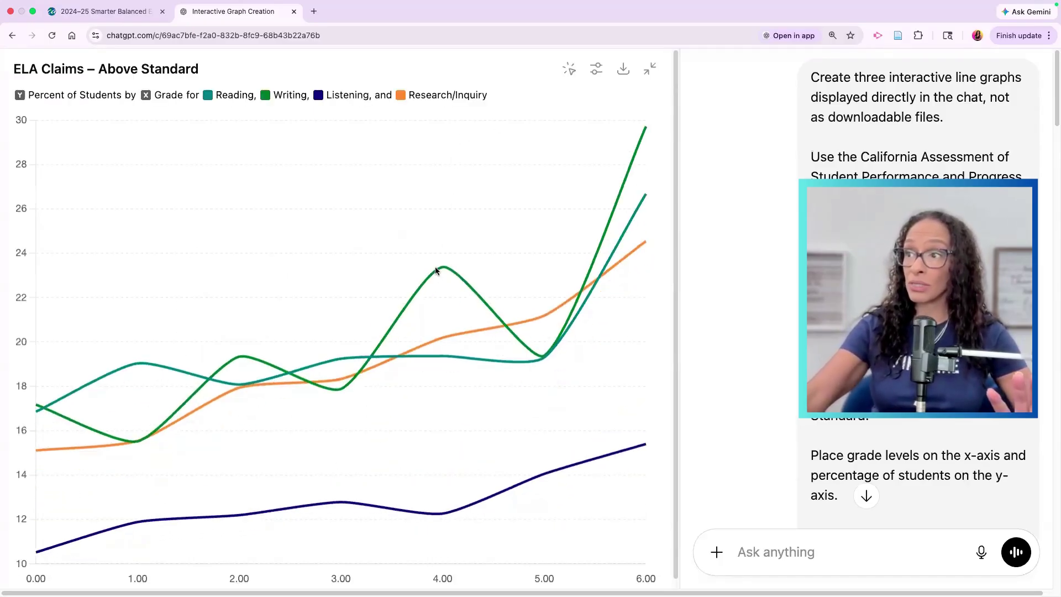
{"action": "mouse_move", "coordinate": [438, 268]}
{"action": "mouse_move", "coordinate": [341, 388]}
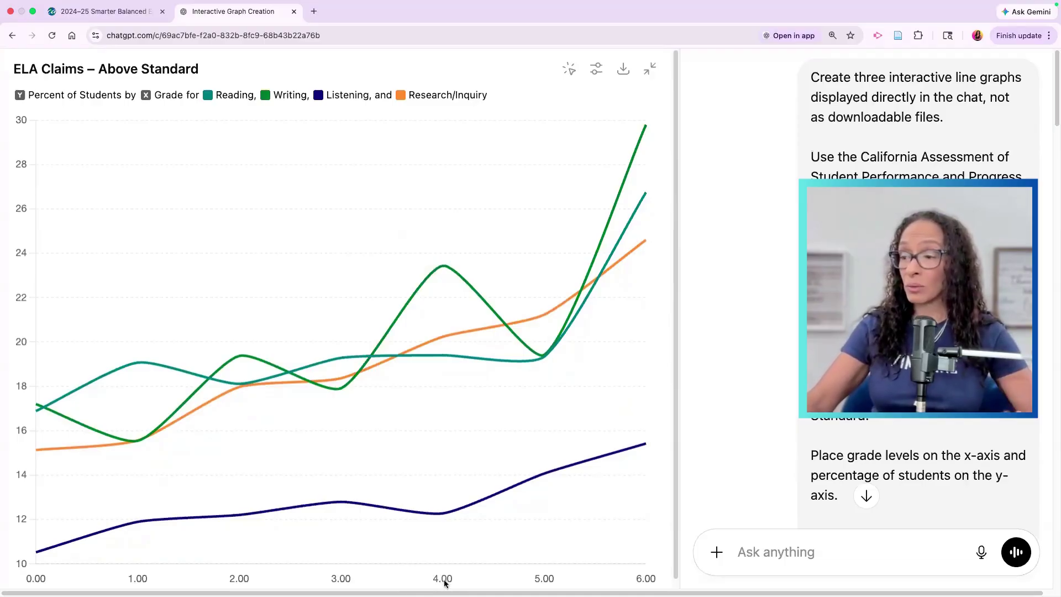
{"action": "left_click", "coordinate": [569, 68]}
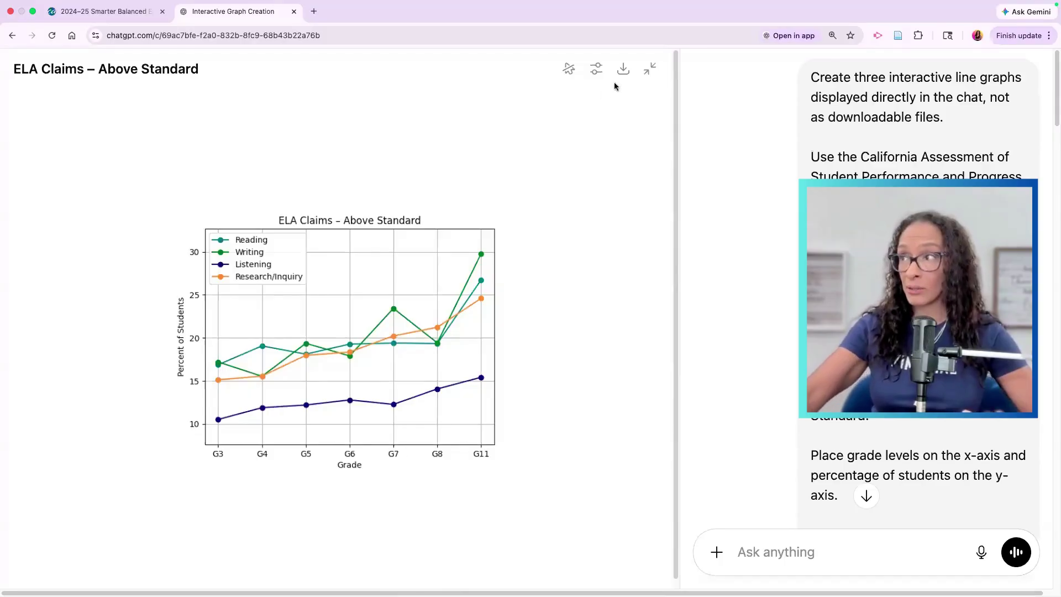
{"action": "left_click", "coordinate": [649, 68]}
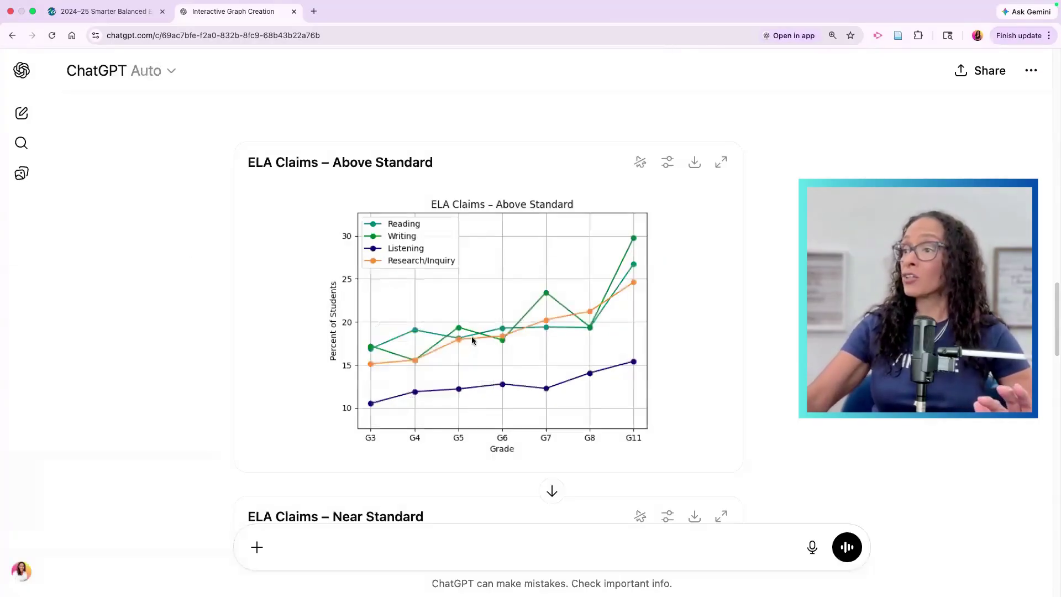
Examine the ELA Claims – Near Standard graph in the chat
{"action": "scroll", "coordinate": [472, 337], "scroll_direction": "down", "scroll_amount": 3}
{"action": "scroll", "coordinate": [472, 349], "scroll_direction": "down", "scroll_amount": 5}
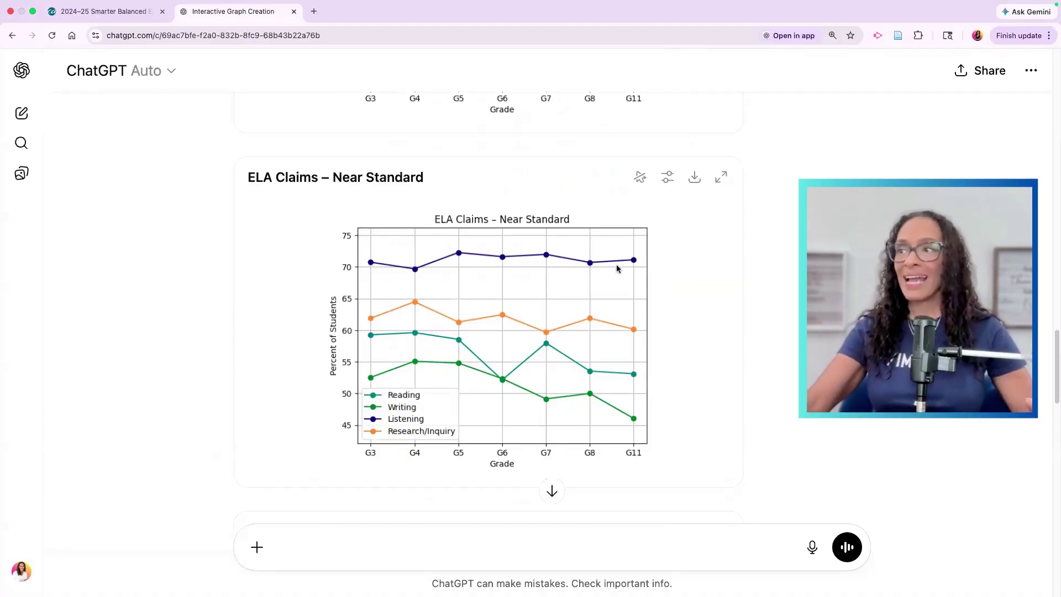
View the Near Standard graph in interactive mode, return it to static view, and examine the Below Standard graph
{"action": "left_click", "coordinate": [639, 178]}
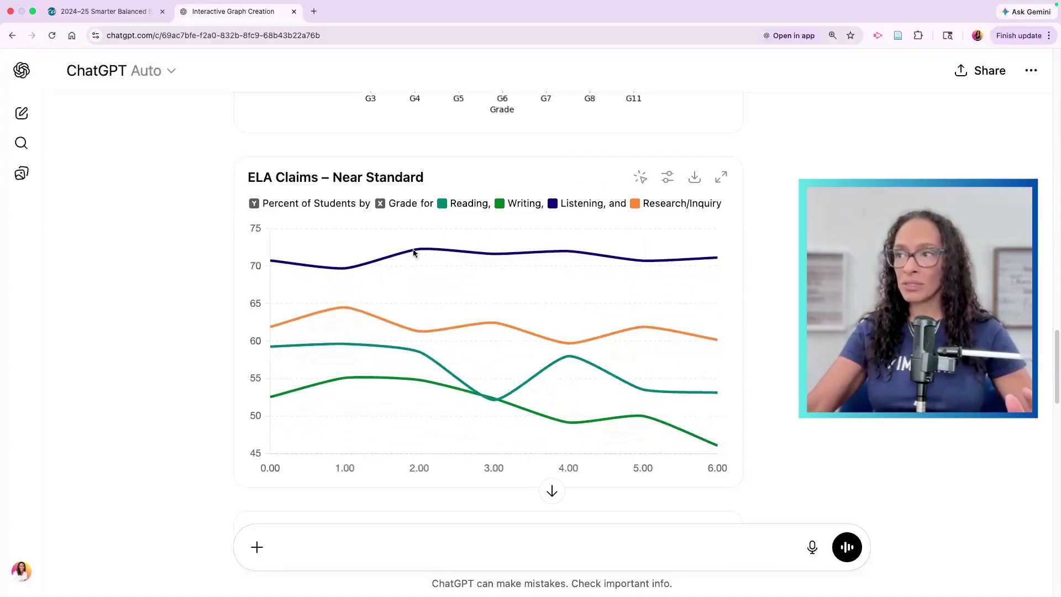
{"action": "left_click", "coordinate": [639, 178]}
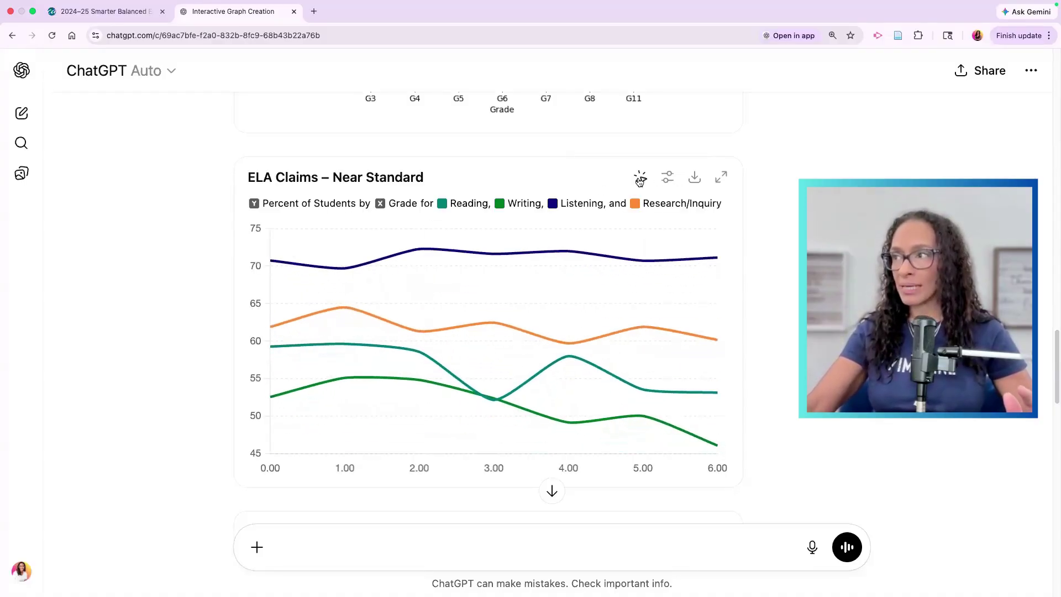
{"action": "scroll", "coordinate": [631, 265], "scroll_direction": "down", "scroll_amount": 6}
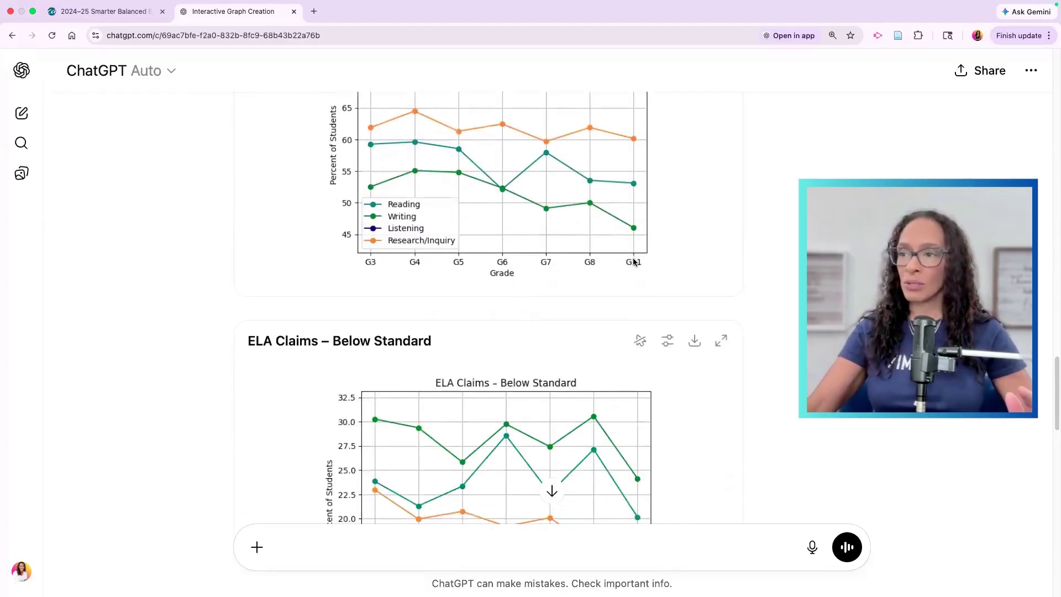
{"action": "scroll", "coordinate": [634, 262], "scroll_direction": "down", "scroll_amount": 1}
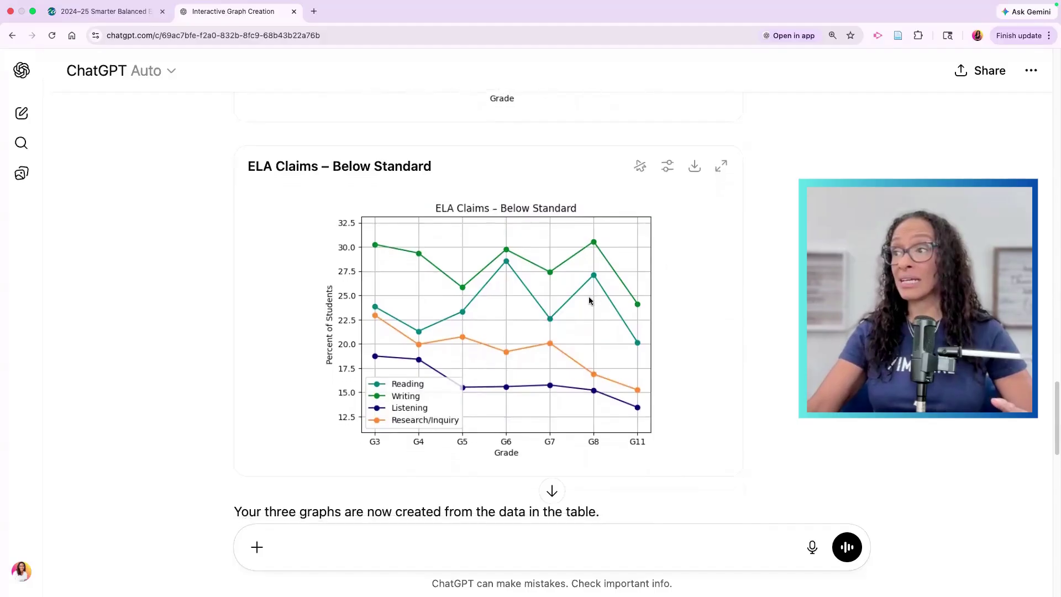
Compare the Above Standard, Near Standard and Below Standard ELA claims graphs in the chat
{"action": "scroll", "coordinate": [591, 302], "scroll_direction": "up", "scroll_amount": 15}
{"action": "scroll", "coordinate": [594, 304], "scroll_direction": "down", "scroll_amount": 4}
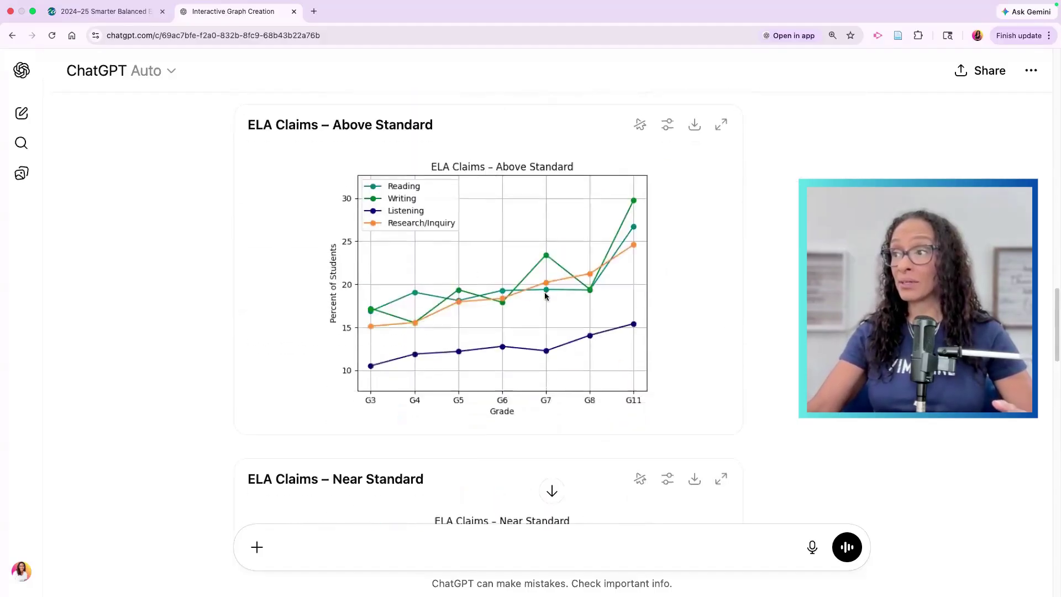
{"action": "scroll", "coordinate": [544, 295], "scroll_direction": "down", "scroll_amount": 6}
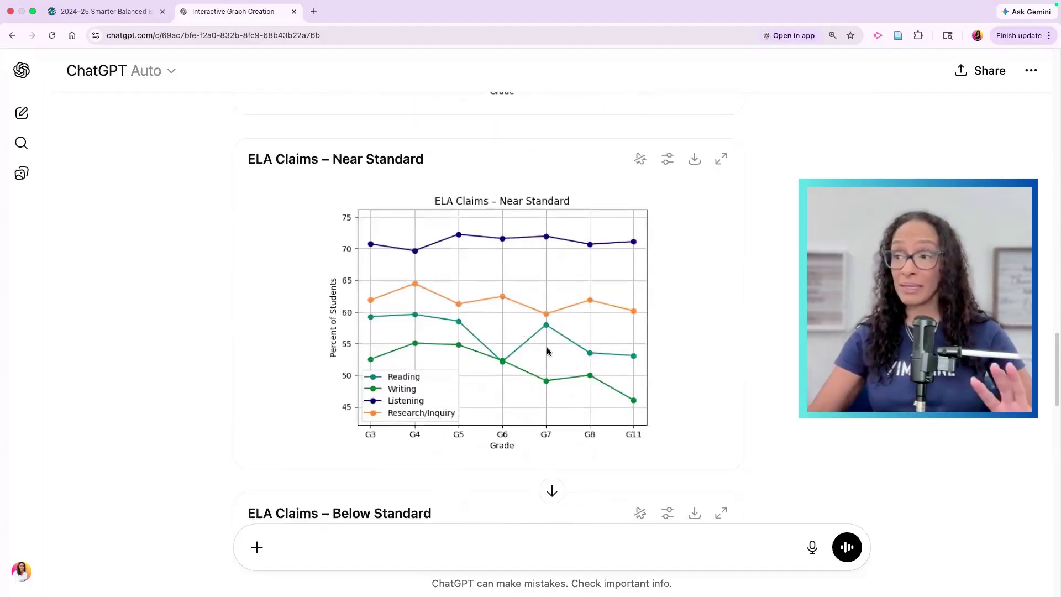
{"action": "scroll", "coordinate": [549, 341], "scroll_direction": "down", "scroll_amount": 5}
{"action": "scroll", "coordinate": [558, 332], "scroll_direction": "down", "scroll_amount": 1}
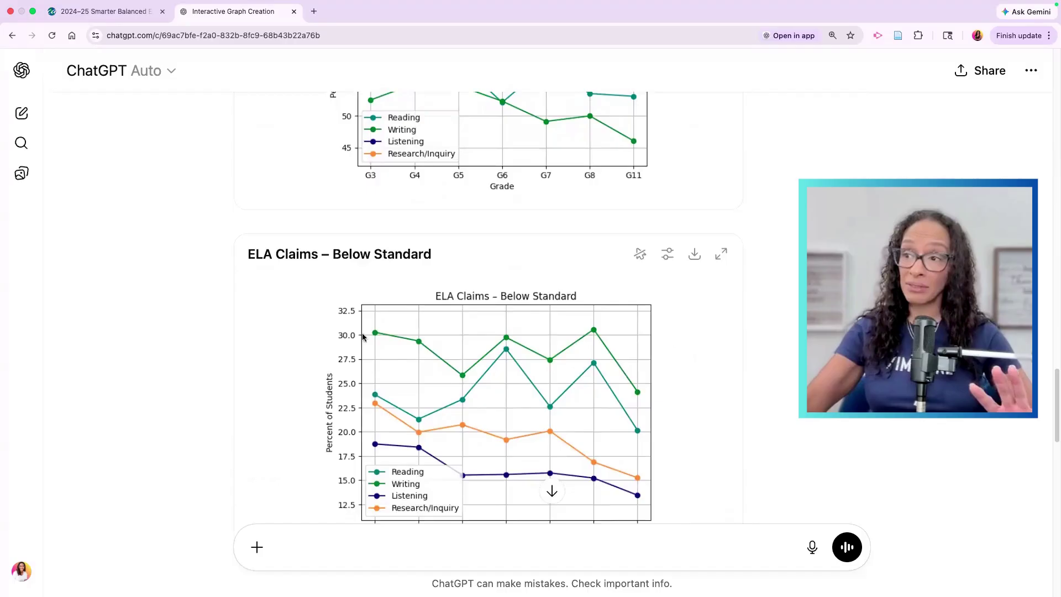
{"action": "scroll", "coordinate": [410, 421], "scroll_direction": "up", "scroll_amount": 1}
{"action": "scroll", "coordinate": [409, 421], "scroll_direction": "up", "scroll_amount": 8}
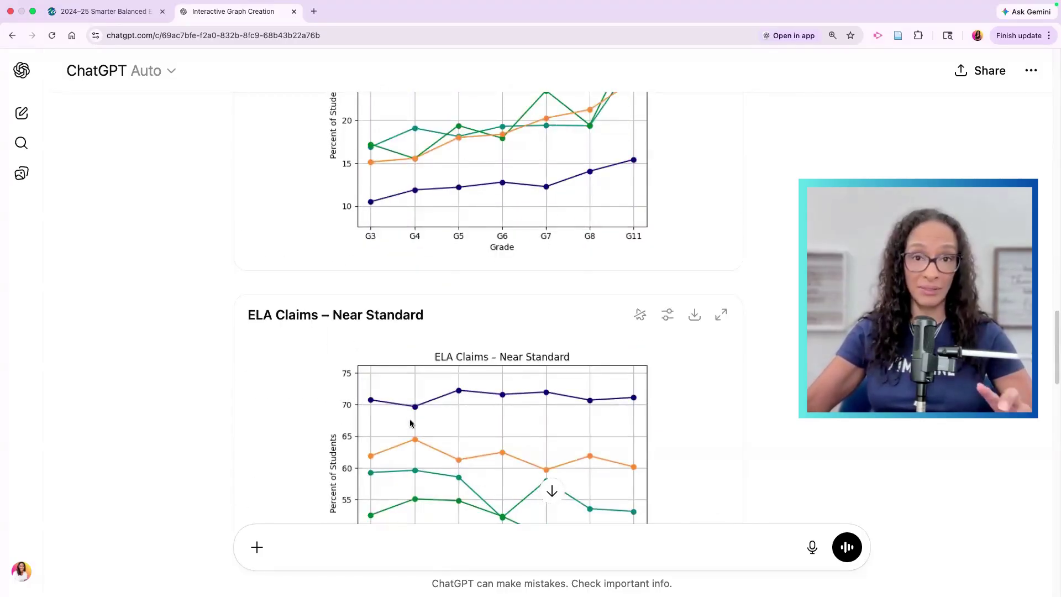
{"action": "scroll", "coordinate": [410, 424], "scroll_direction": "down", "scroll_amount": 2}
{"action": "scroll", "coordinate": [410, 424], "scroll_direction": "down", "scroll_amount": 5}
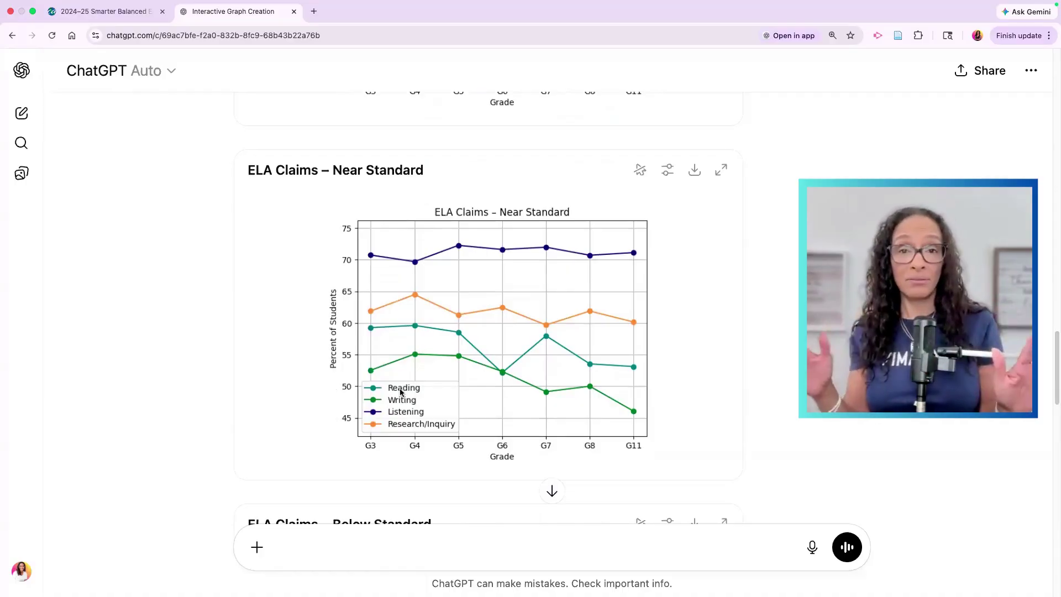
Return to CAASPP's Test Results at a Glance, search for "abc", and open Abc School - Ontario in Baldwin Park Unified
{"action": "left_click", "coordinate": [109, 13]}
{"action": "scroll", "coordinate": [383, 206], "scroll_direction": "up", "scroll_amount": 15}
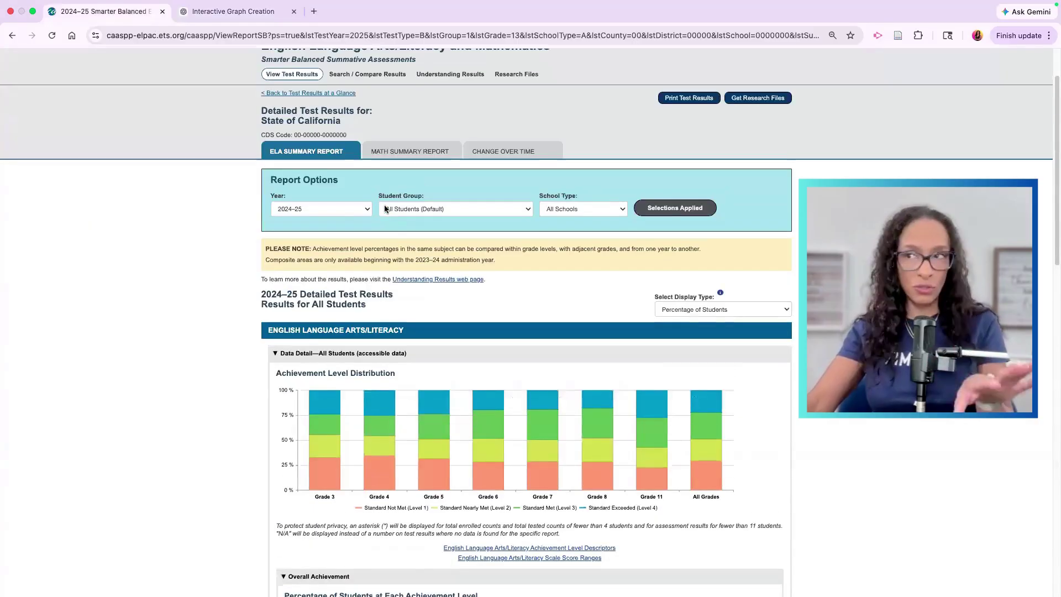
{"action": "left_click", "coordinate": [296, 94]}
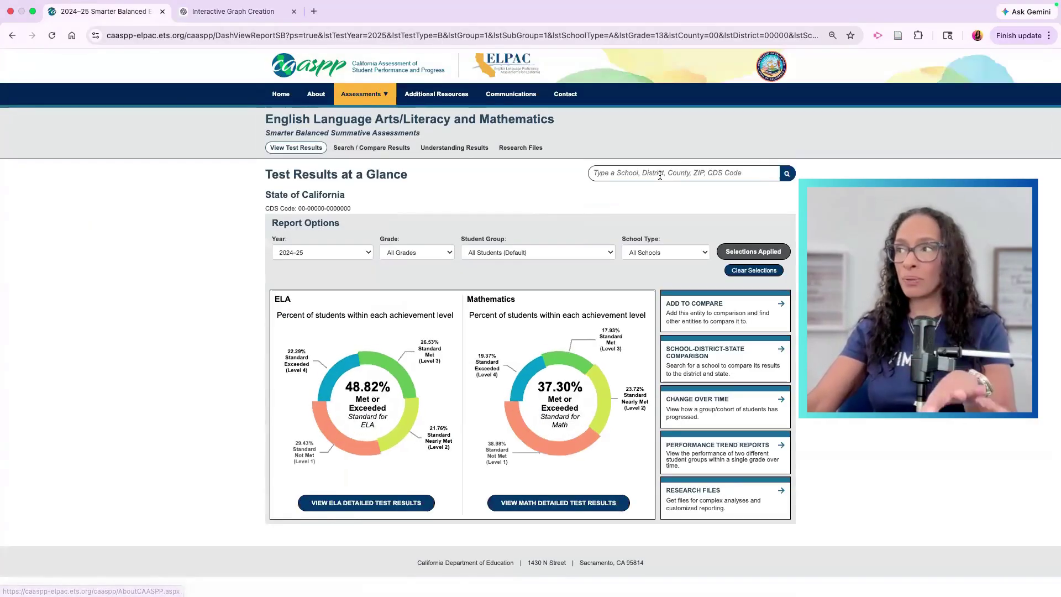
{"action": "left_click", "coordinate": [661, 173]}
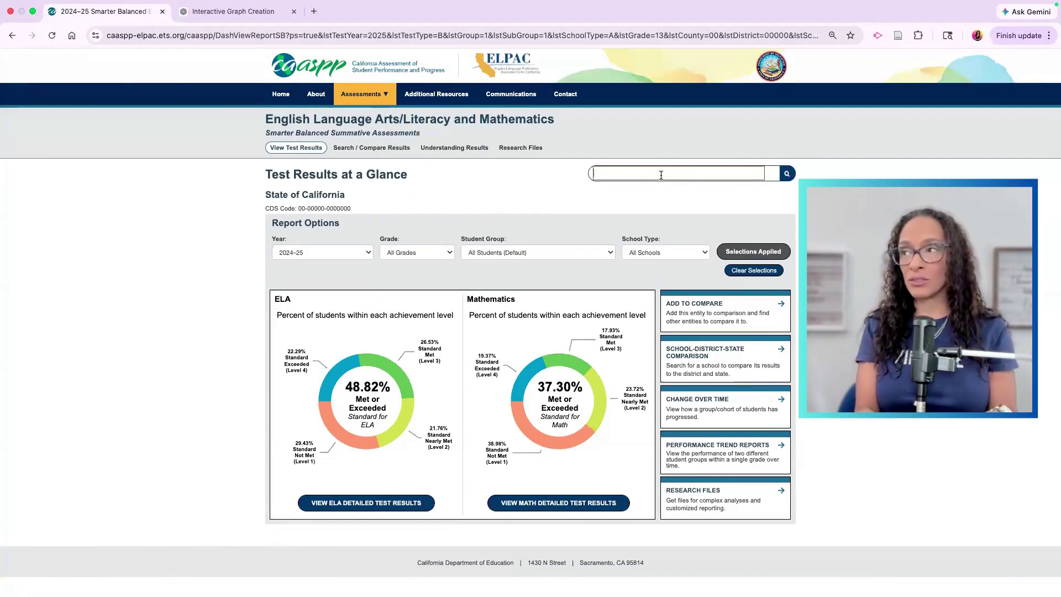
{"action": "type", "text": "abc"}
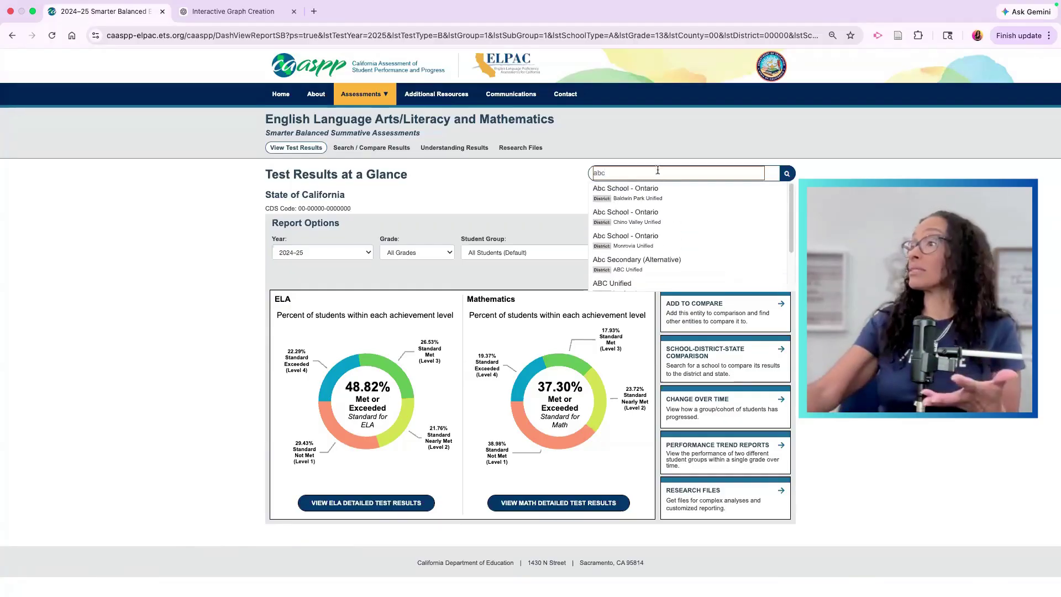
{"action": "left_click", "coordinate": [645, 195]}
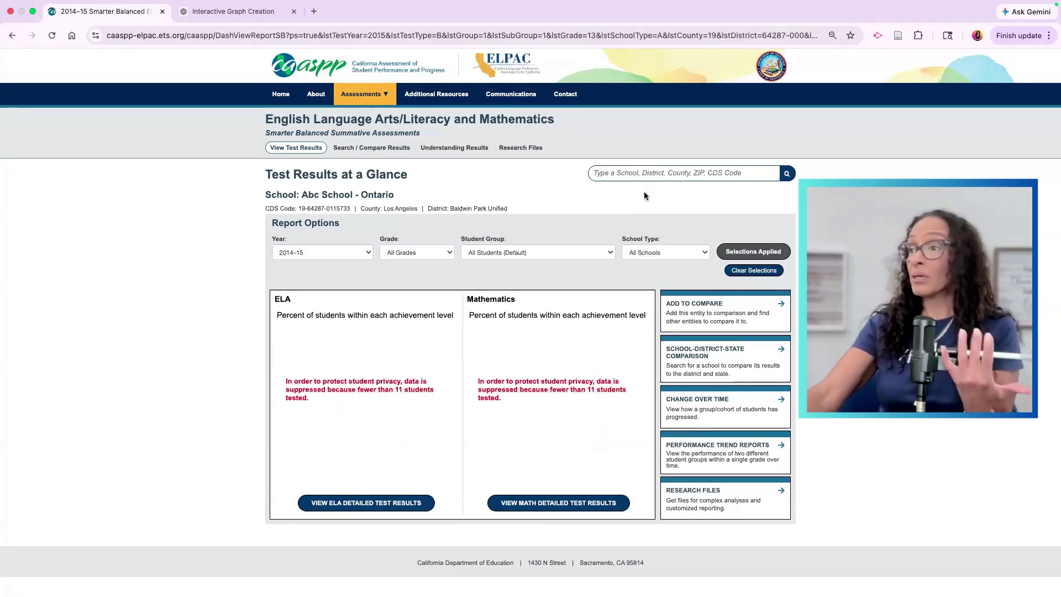
Search the CAASPP results for "pomona" and look over the matching districts and schools
{"action": "left_click", "coordinate": [655, 177]}
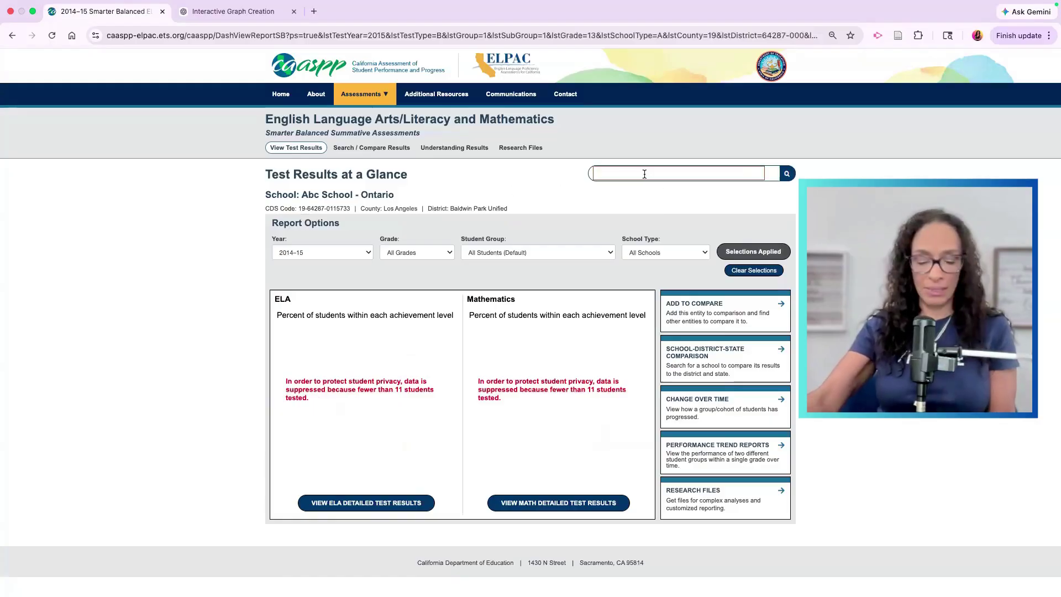
{"action": "type", "text": "pomona"}
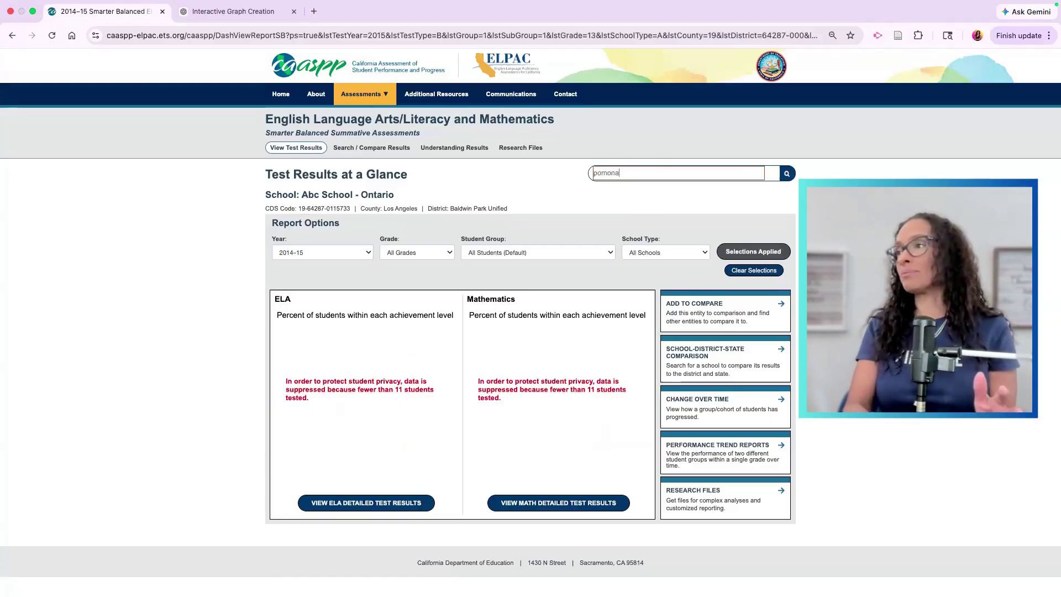
{"action": "key", "text": "Return"}
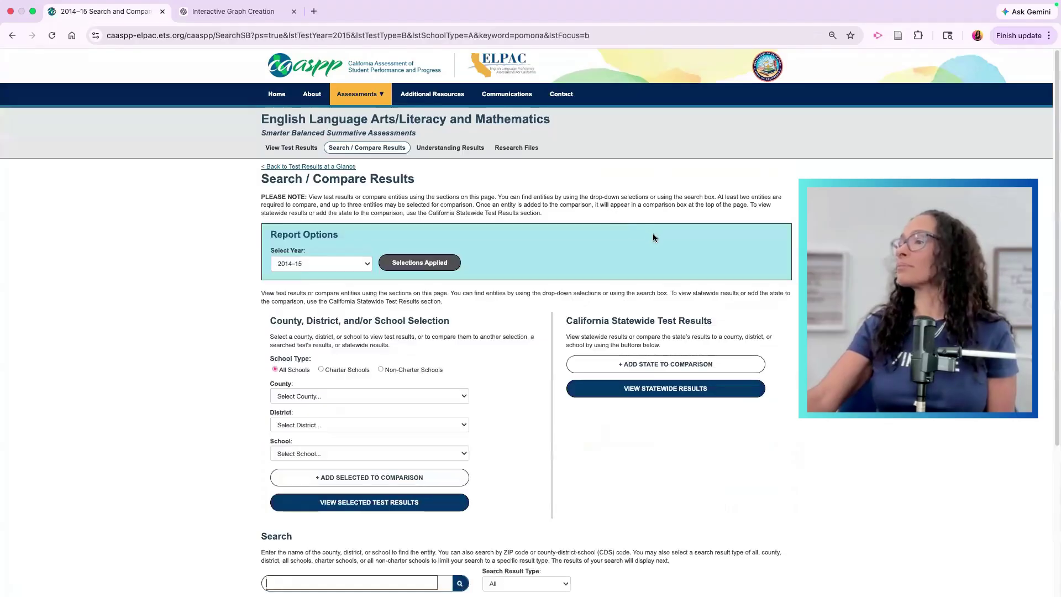
{"action": "scroll", "coordinate": [362, 394], "scroll_direction": "down", "scroll_amount": 3}
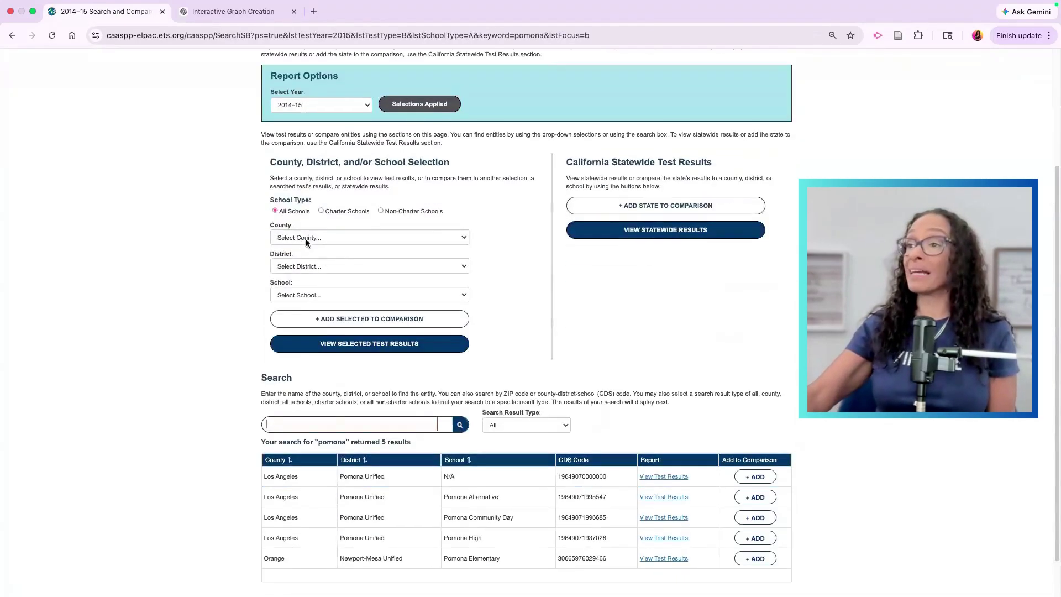
Select Calaveras as the county and choose 2024–25 as the year on the Search / Compare Results page
{"action": "left_click", "coordinate": [306, 238]}
{"action": "left_click", "coordinate": [305, 298]}
{"action": "scroll", "coordinate": [307, 276], "scroll_direction": "up", "scroll_amount": 3}
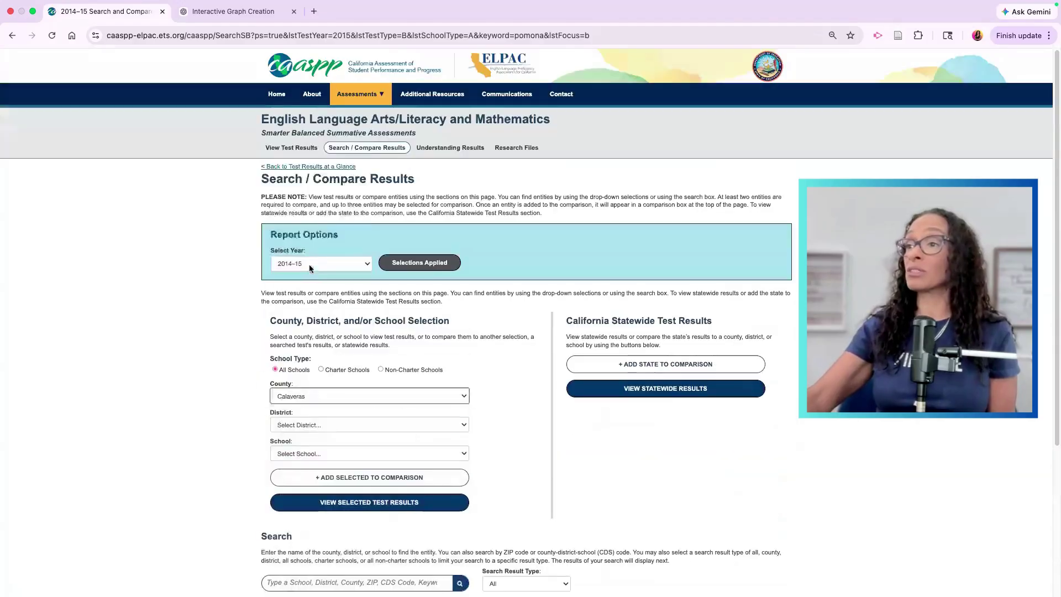
{"action": "left_click", "coordinate": [310, 264]}
{"action": "left_click", "coordinate": [299, 143]}
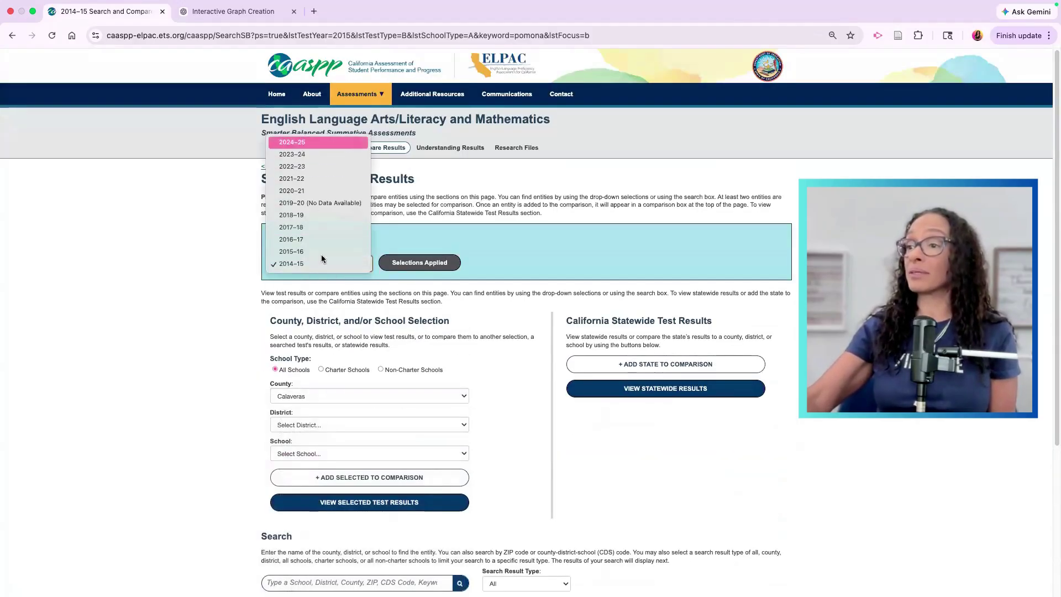
Select the Calaveras Unified district and Jenny Lind Elementary school, and view the selected test results
{"action": "left_click", "coordinate": [301, 424]}
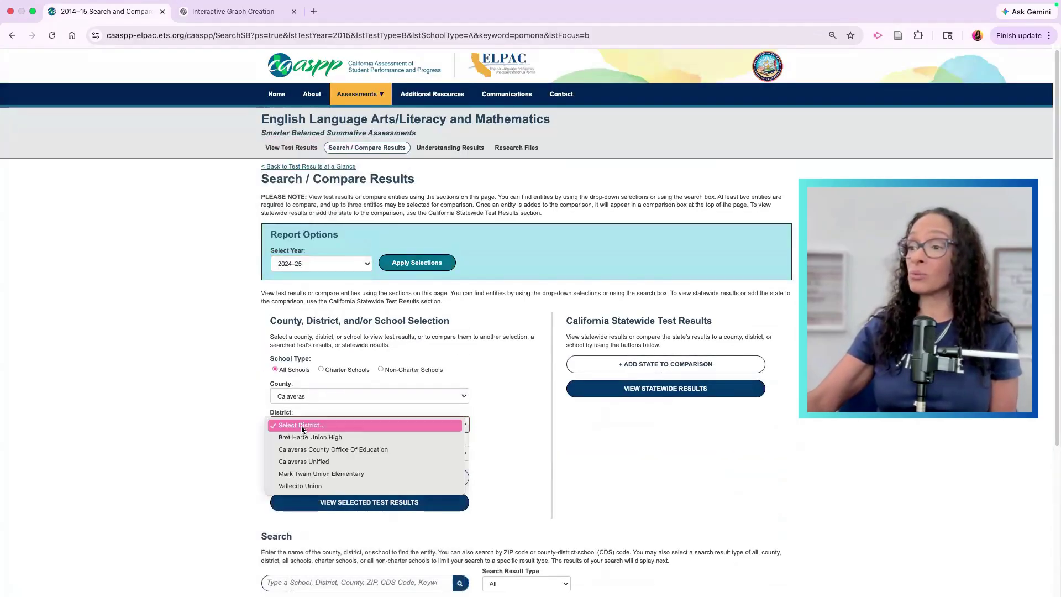
{"action": "left_click", "coordinate": [307, 462]}
{"action": "left_click", "coordinate": [309, 453]}
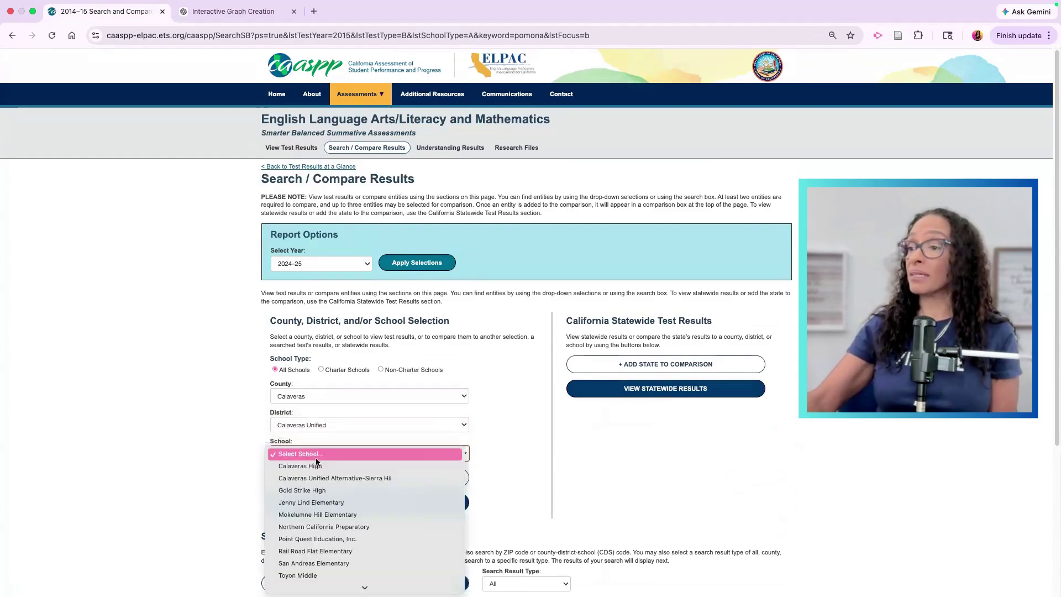
{"action": "left_click", "coordinate": [310, 504]}
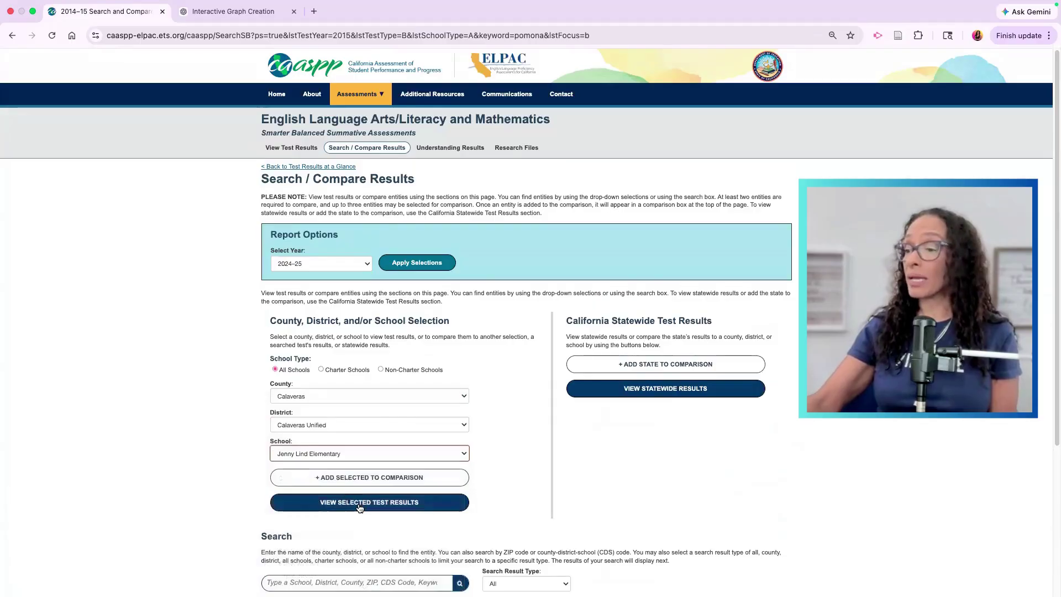
{"action": "left_click", "coordinate": [359, 506]}
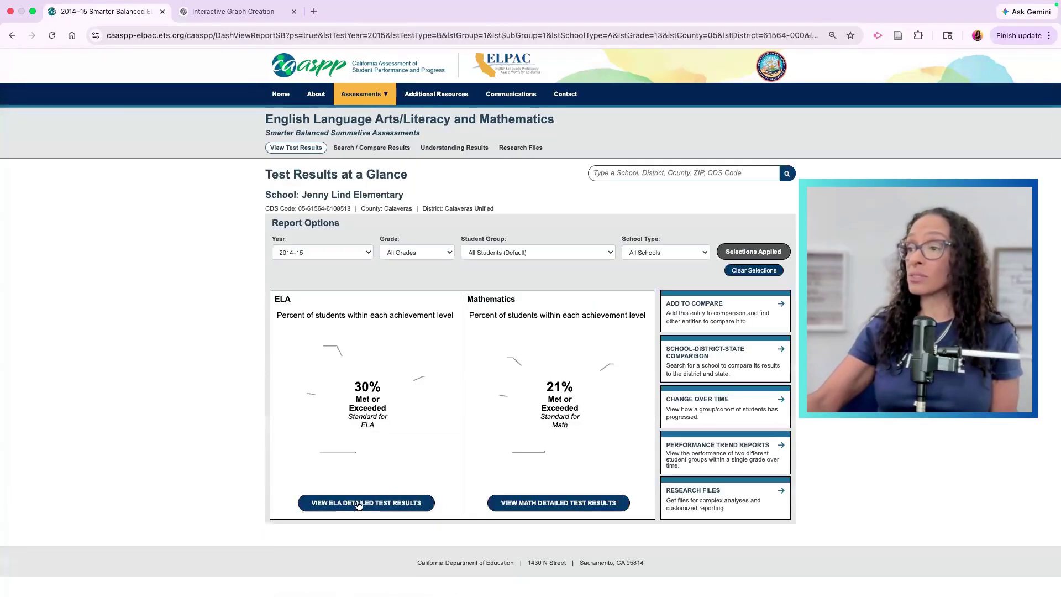
Choose 2024–25 as the year for Jenny Lind Elementary and open its ELA detailed test results
{"action": "left_click", "coordinate": [330, 254]}
{"action": "left_click", "coordinate": [305, 132]}
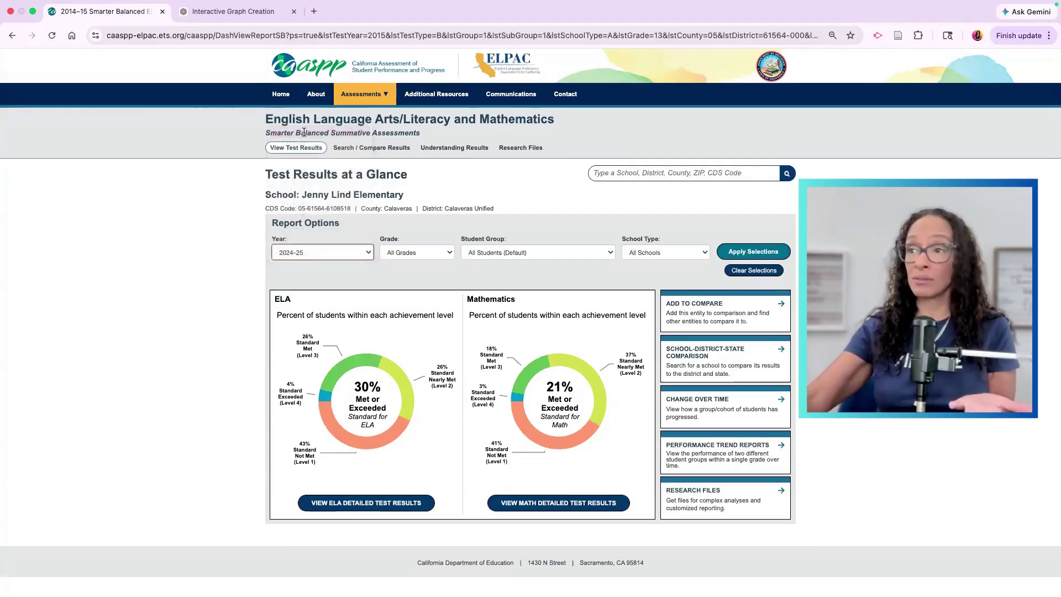
{"action": "left_click", "coordinate": [381, 504]}
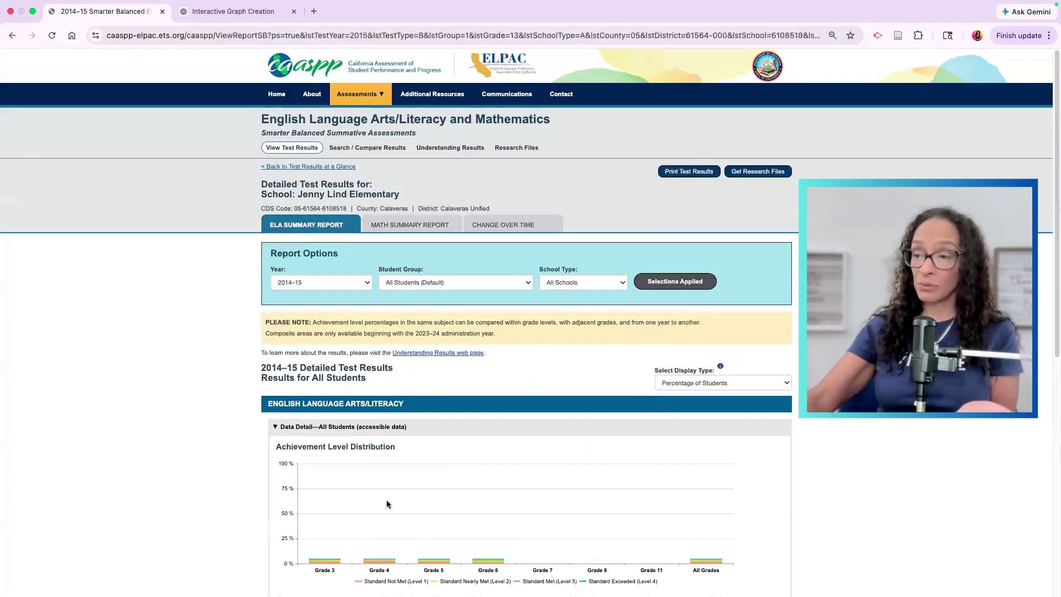
Review Jenny Lind Elementary's overall ELA achievement, then expand Areas and examine the performance tables for each claim
{"action": "scroll", "coordinate": [480, 461], "scroll_direction": "down", "scroll_amount": 2}
{"action": "scroll", "coordinate": [480, 460], "scroll_direction": "down", "scroll_amount": 3}
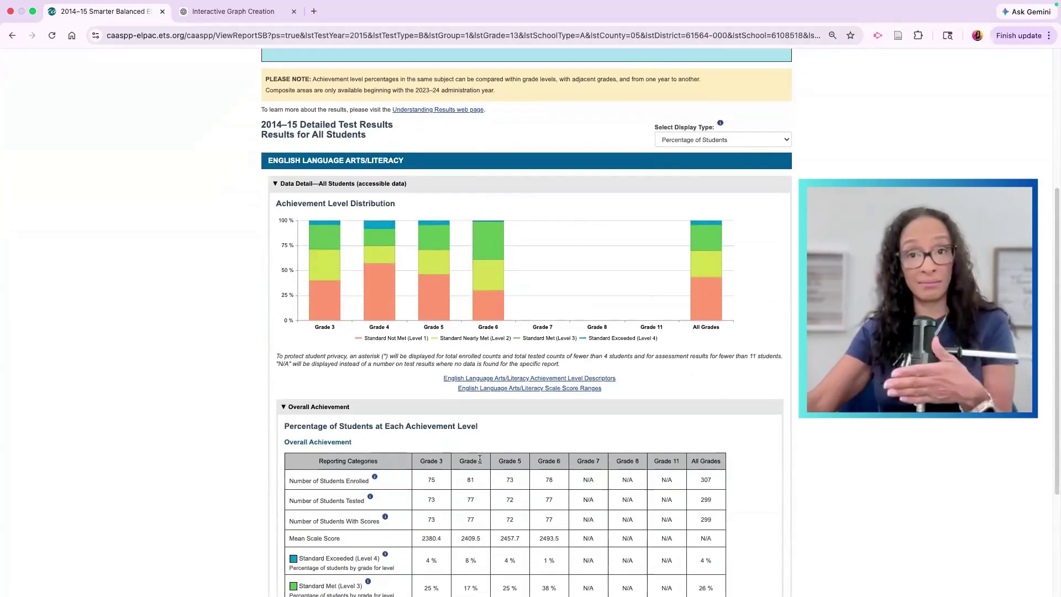
{"action": "scroll", "coordinate": [479, 459], "scroll_direction": "down", "scroll_amount": 3}
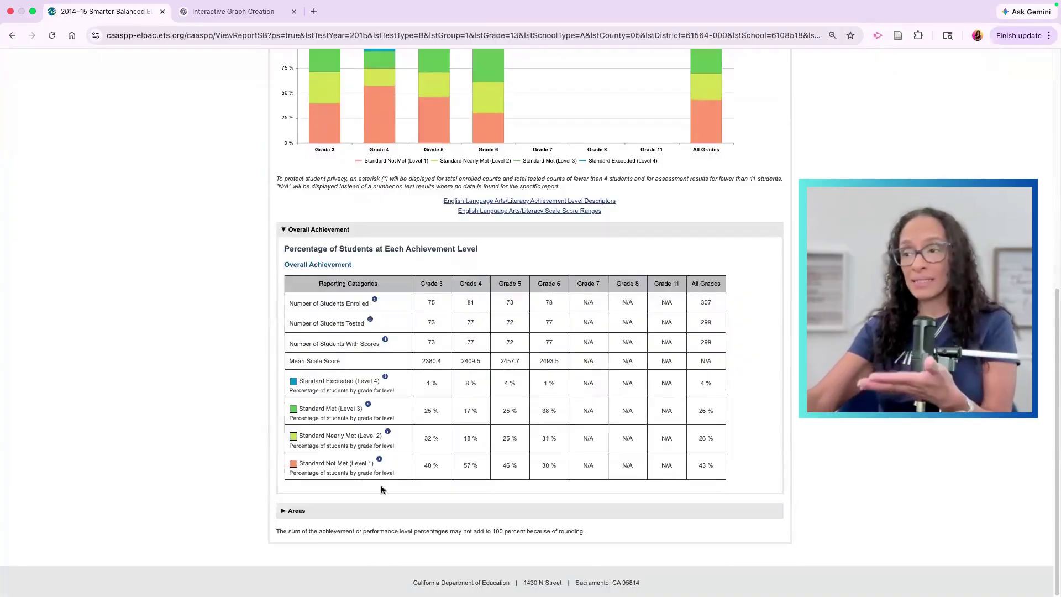
{"action": "left_click", "coordinate": [291, 517]}
{"action": "scroll", "coordinate": [472, 460], "scroll_direction": "down", "scroll_amount": 10}
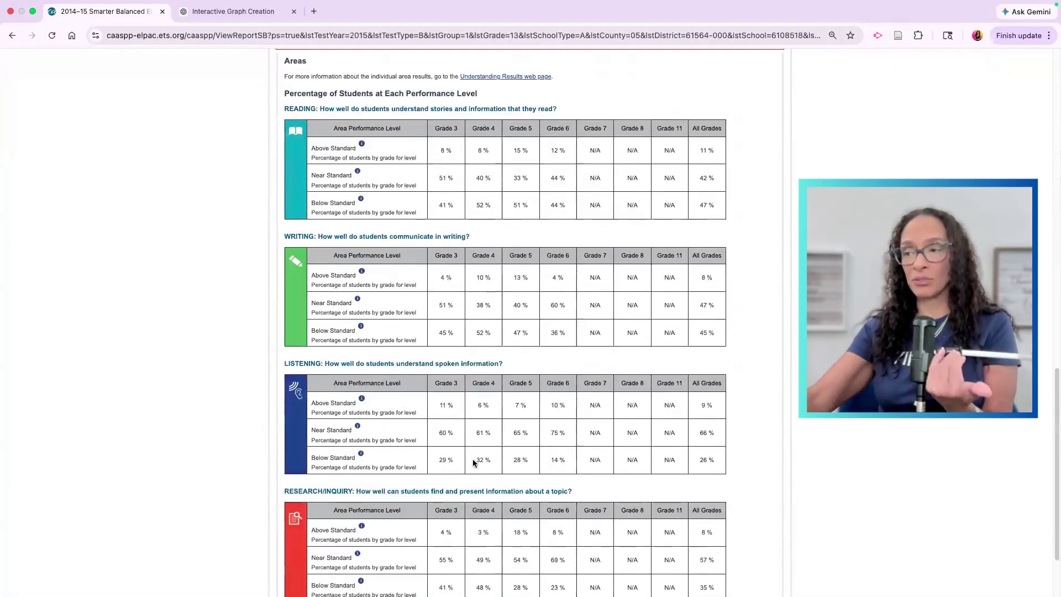
Go back to Jenny Lind Elementary's Test Results at a Glance and reopen its ELA detailed test results
{"action": "scroll", "coordinate": [474, 464], "scroll_direction": "up", "scroll_amount": 20}
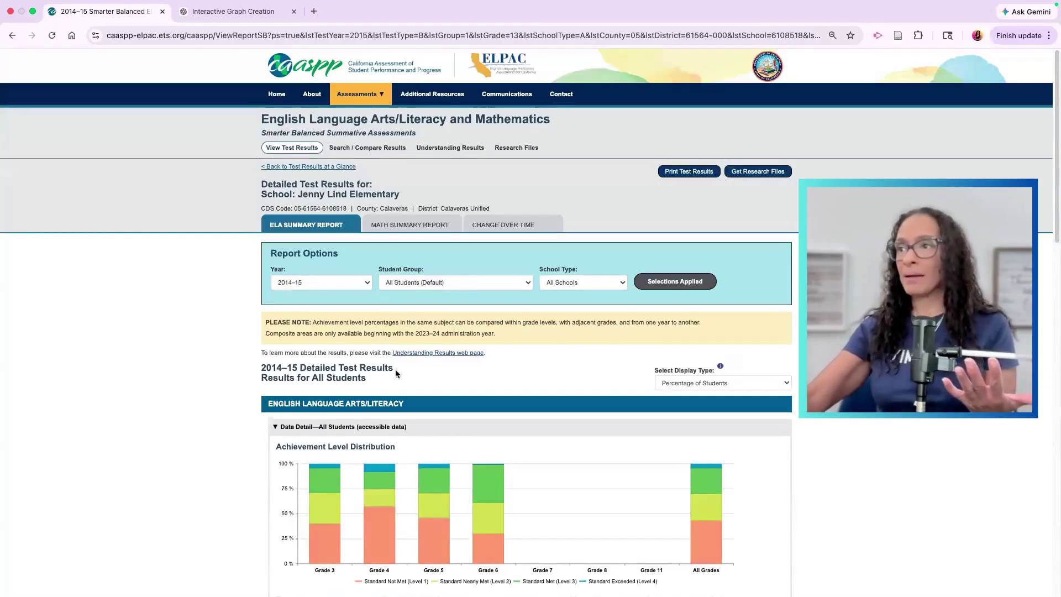
{"action": "left_click", "coordinate": [293, 167]}
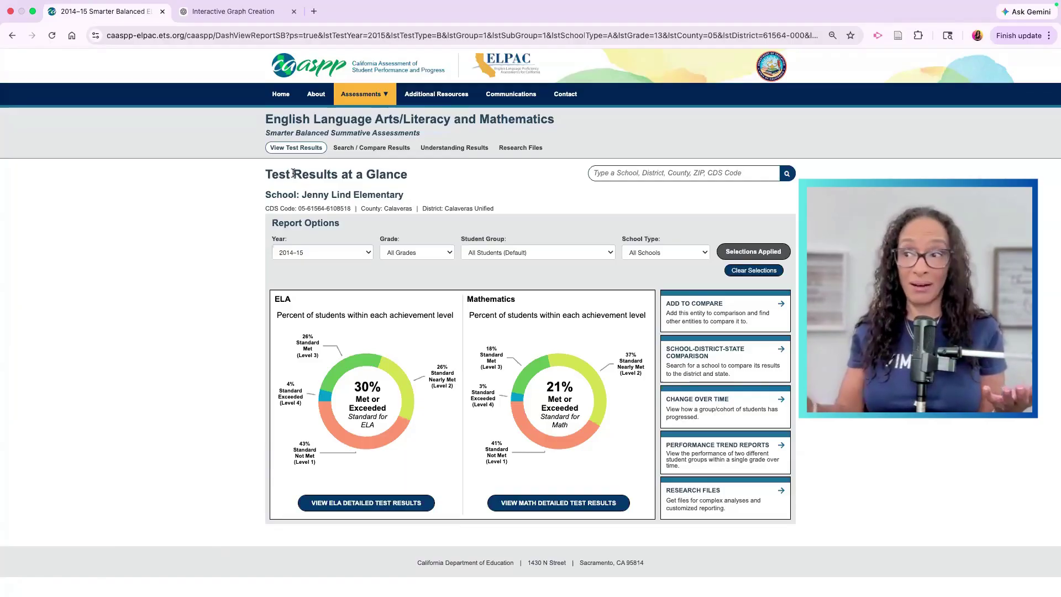
{"action": "left_click", "coordinate": [394, 504]}
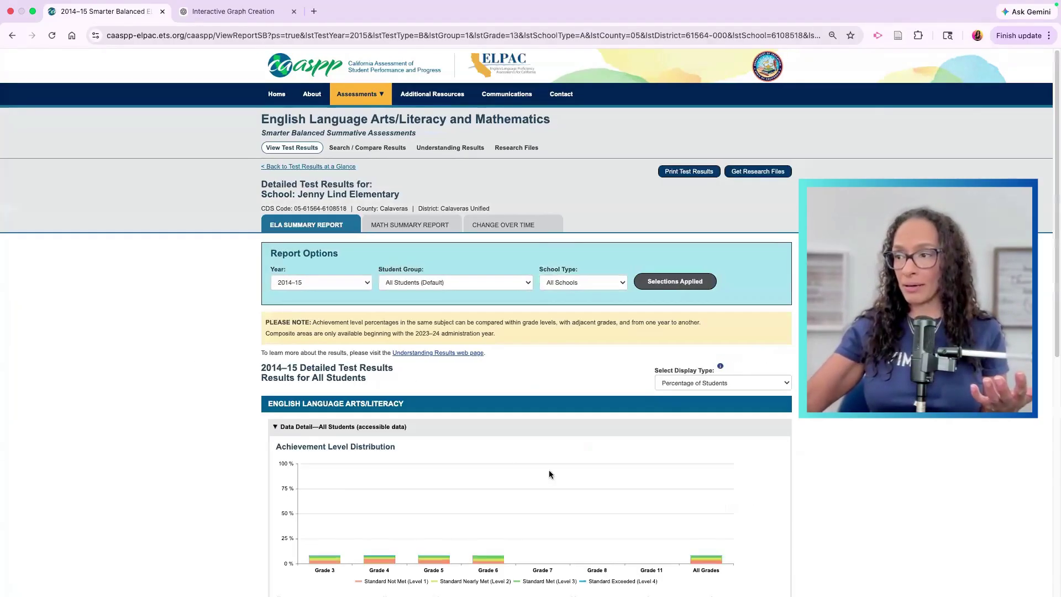